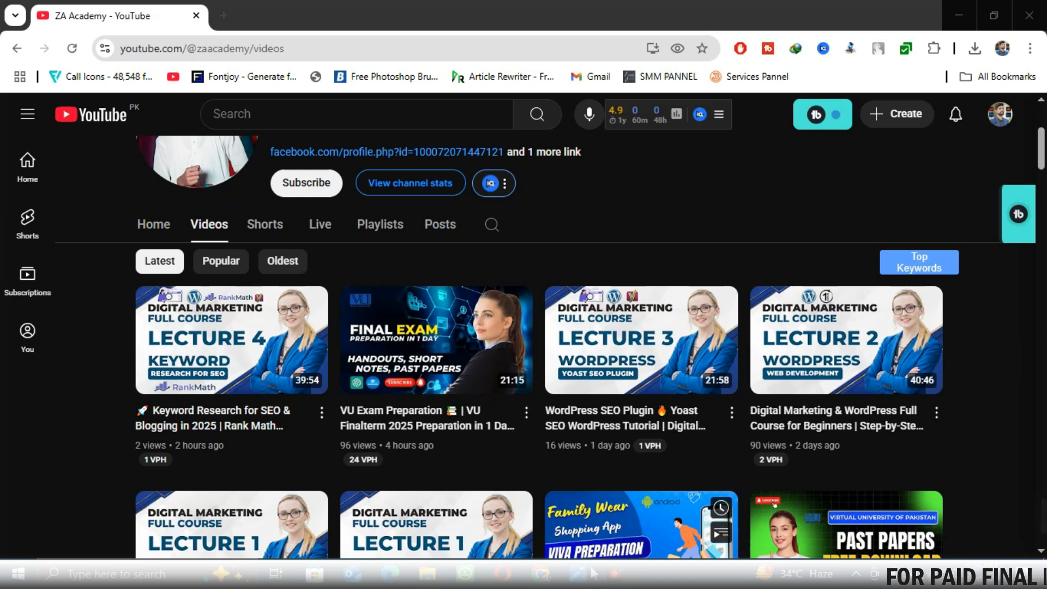
Preview the course (1).png thumbnail, close it, and browse the ZA Academy Videos tab
left_click(578, 579)
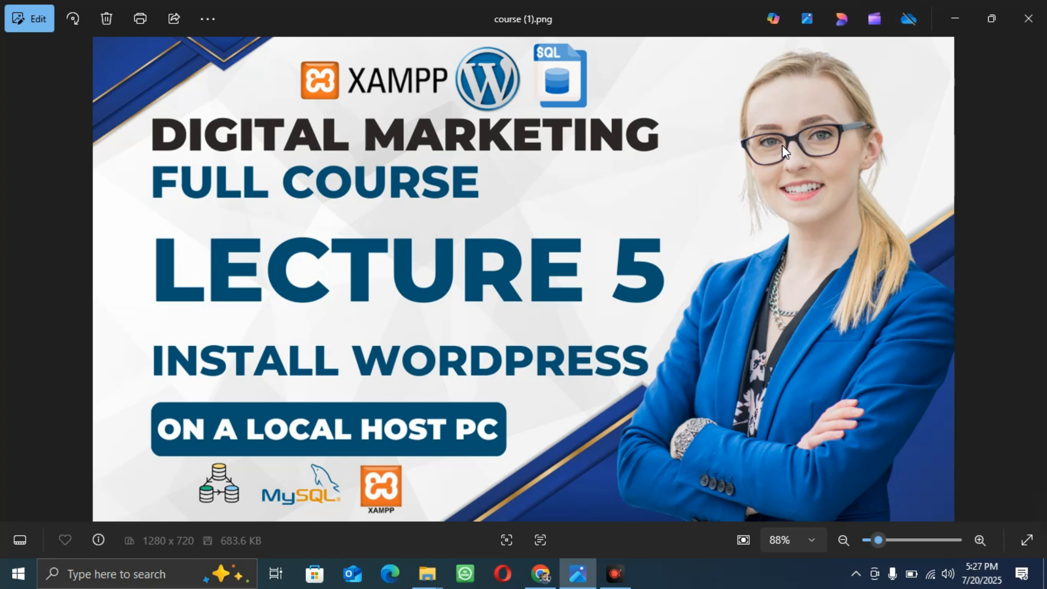
left_click(1028, 19)
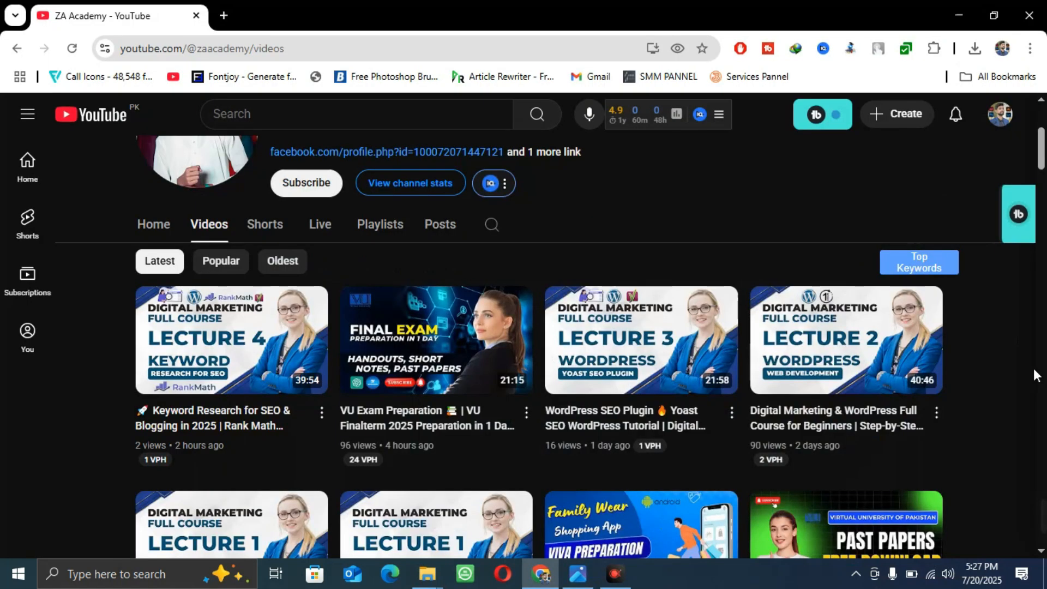
scroll(1036, 375, "down", 1)
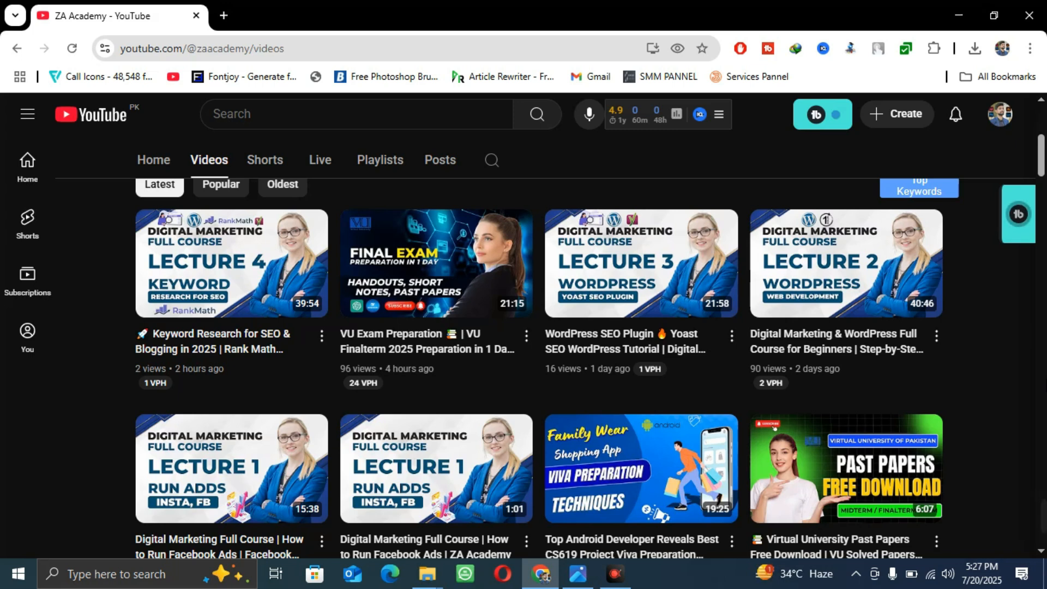
scroll(1008, 387, "up", 5)
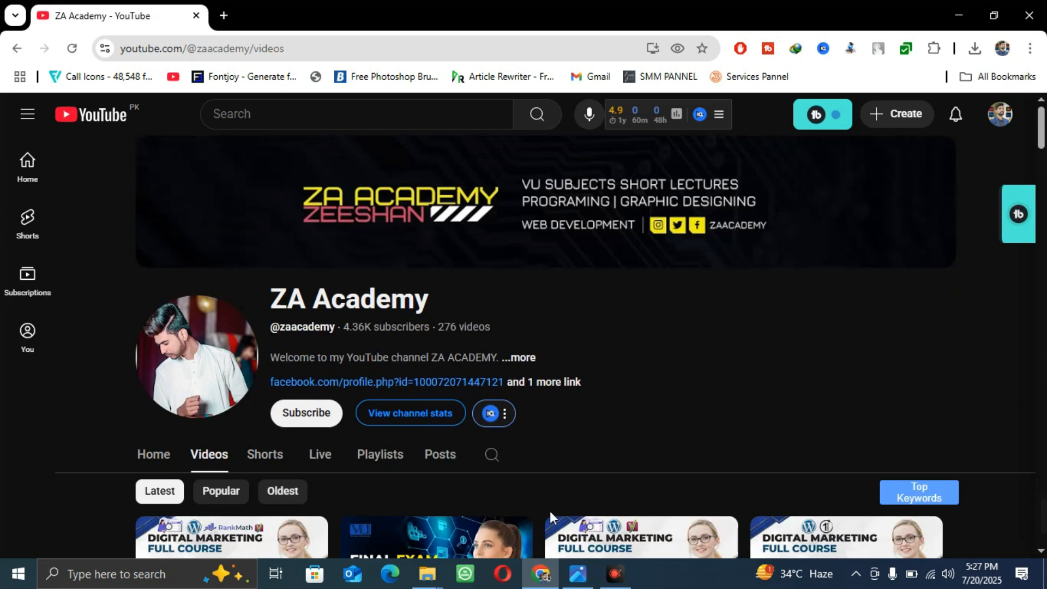
left_click(224, 19)
Search 'xamp' and go to the apachefriends.org XAMPP download page
type("xamp")
key("Return")
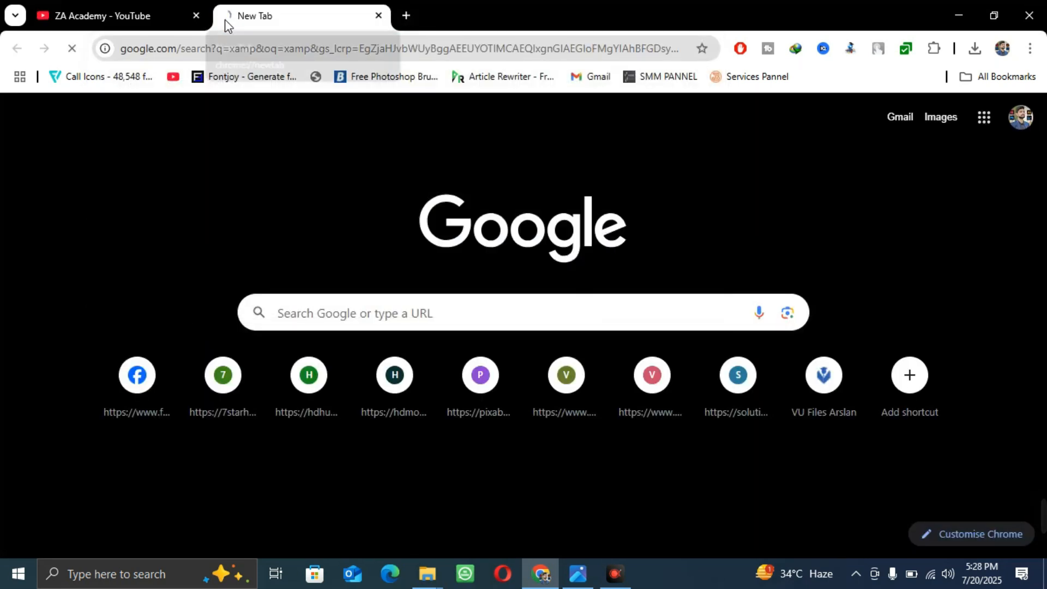
left_click(148, 334)
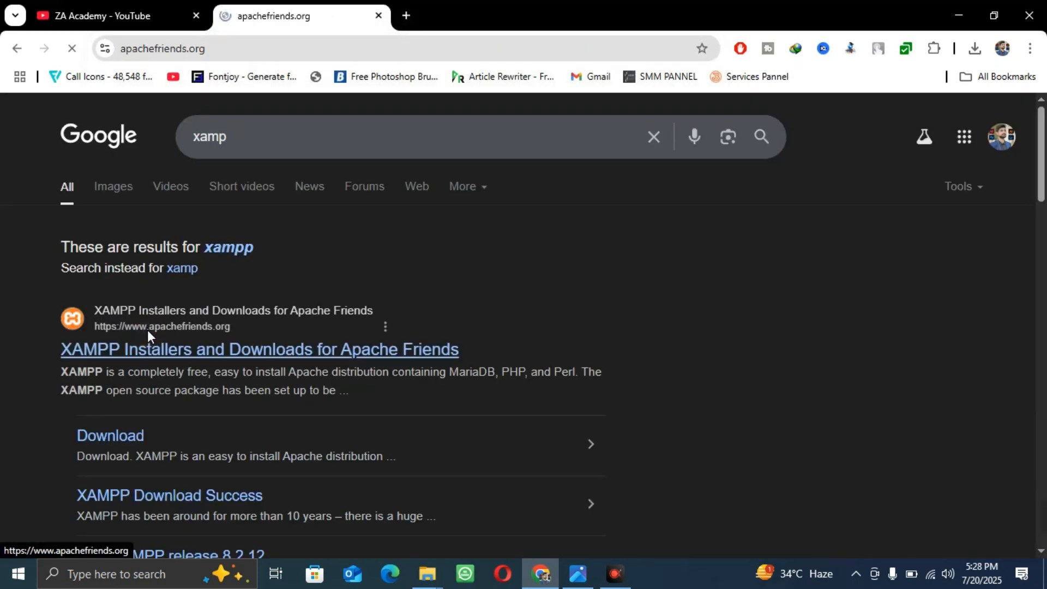
scroll(269, 393, "down", 4)
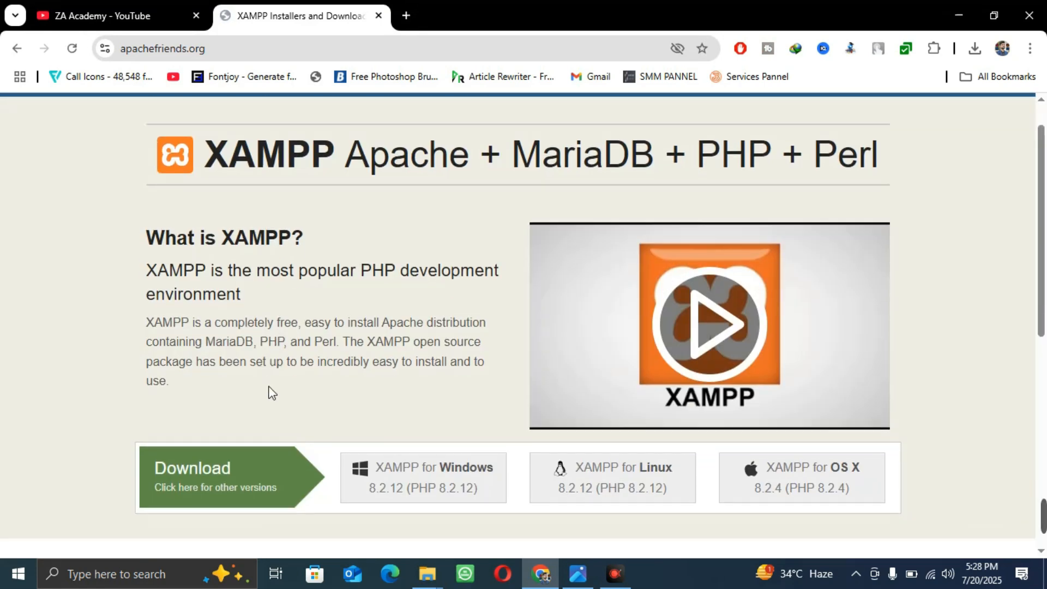
left_click(233, 301)
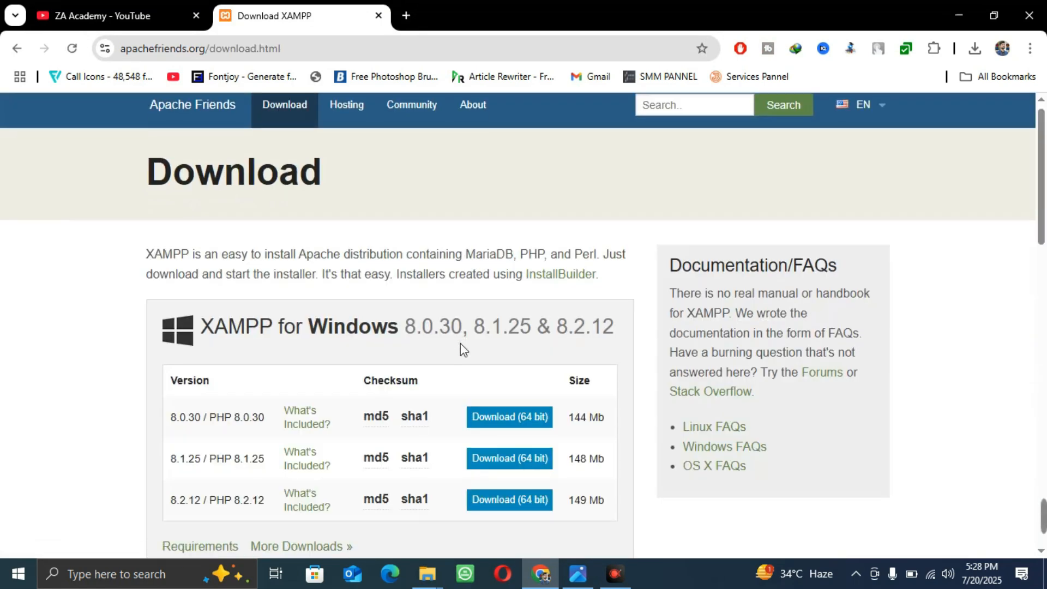
scroll(276, 308, "down", 3)
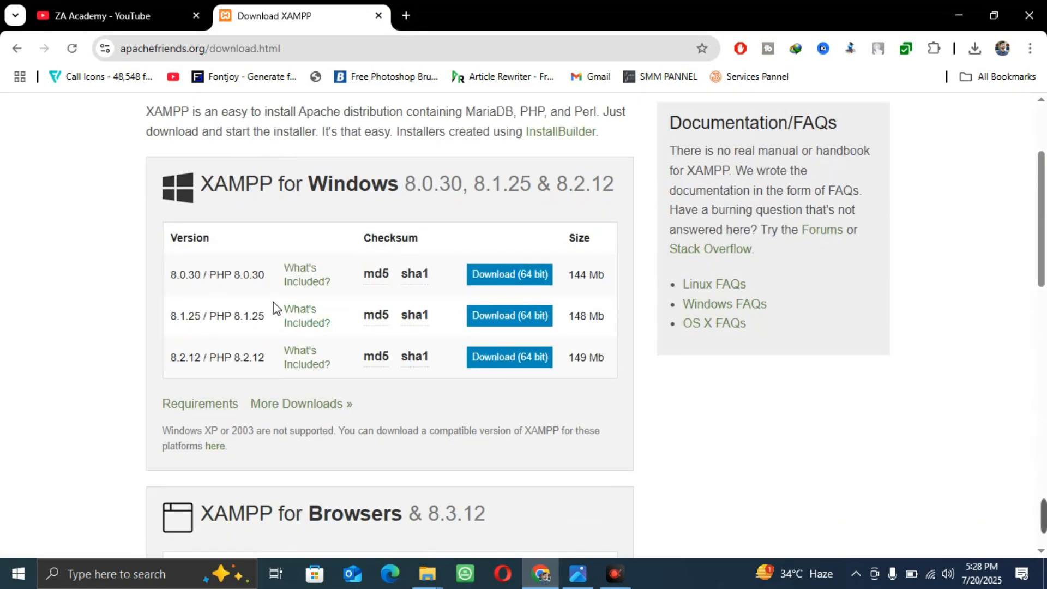
Get the latest 64-bit XAMPP for Windows installer from SourceForge, cancelling the IDM prompt
left_click(501, 279)
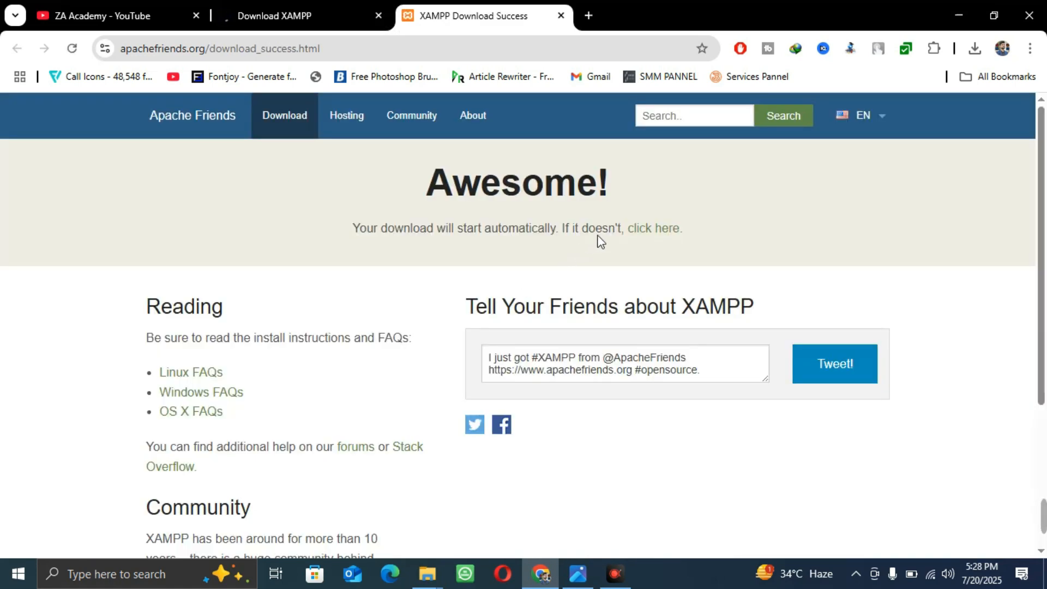
left_click(648, 232)
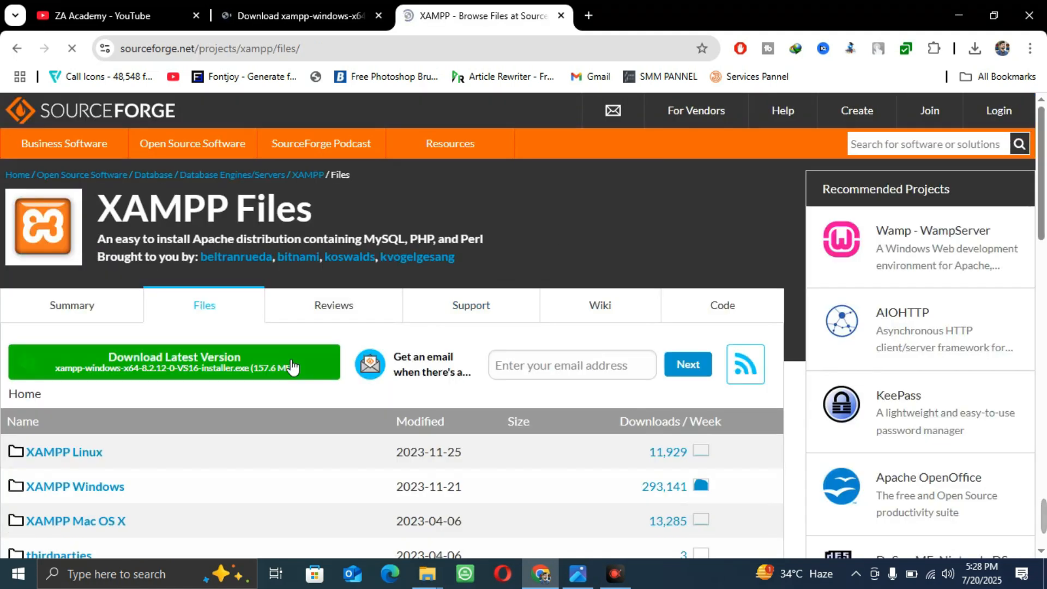
left_click(206, 359)
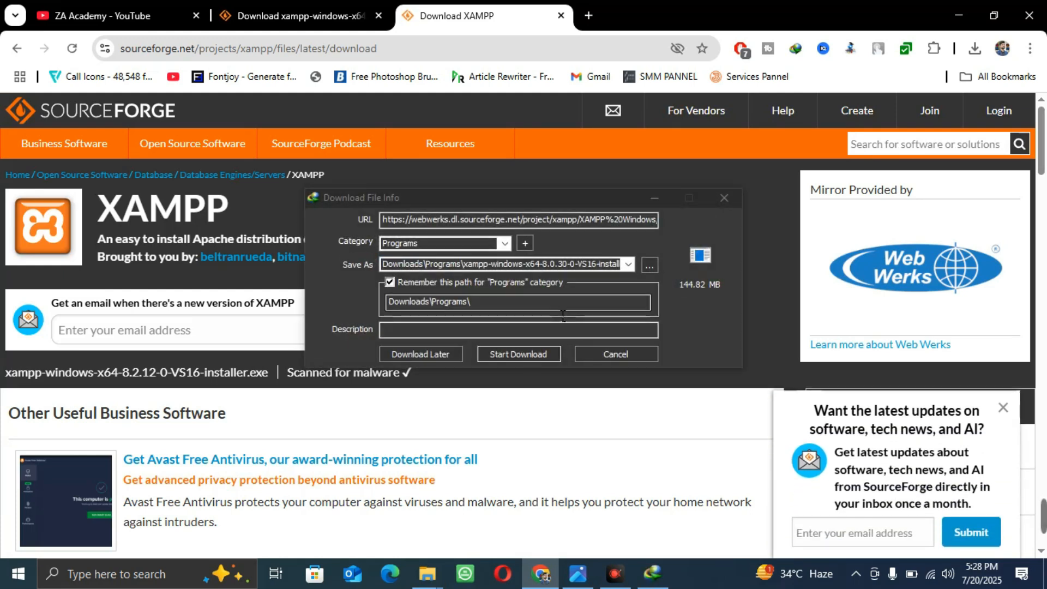
left_click(600, 358)
left_click(562, 354)
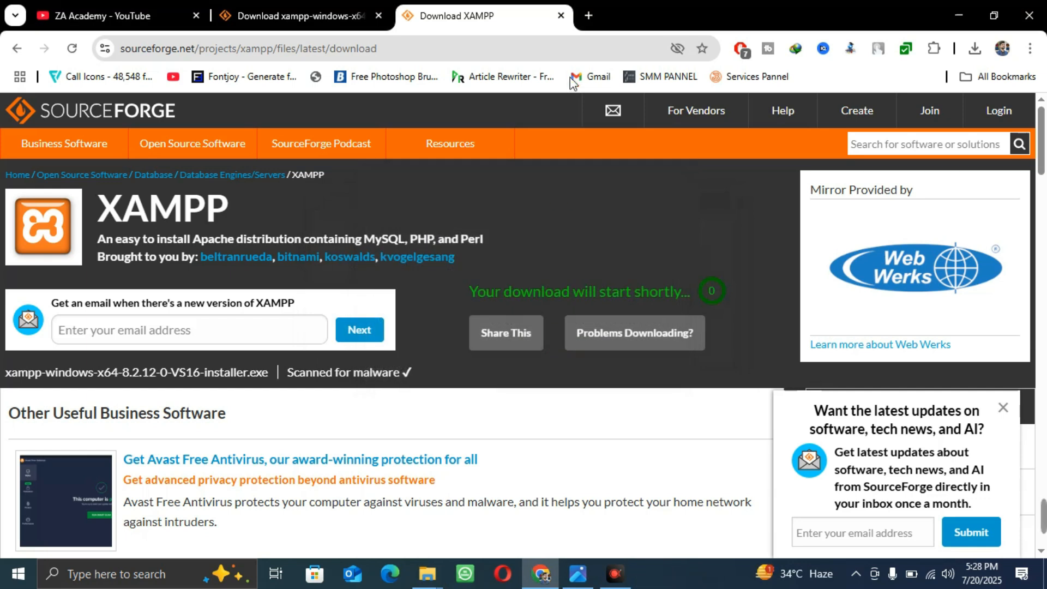
left_click(590, 16)
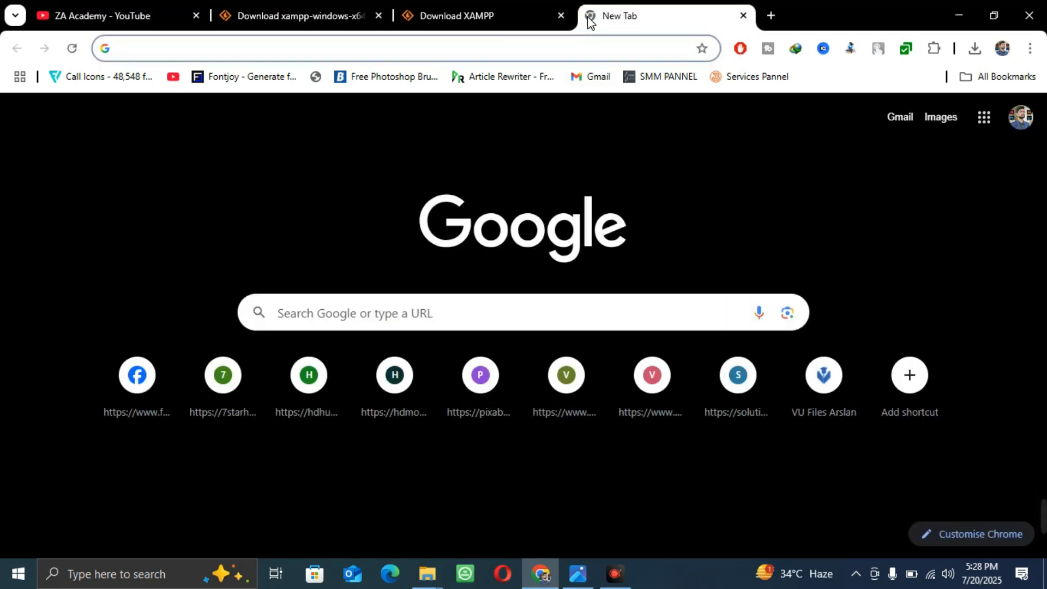
Search 'wordpress down' and open the Download – WordPress.org page
type("wordpress do")
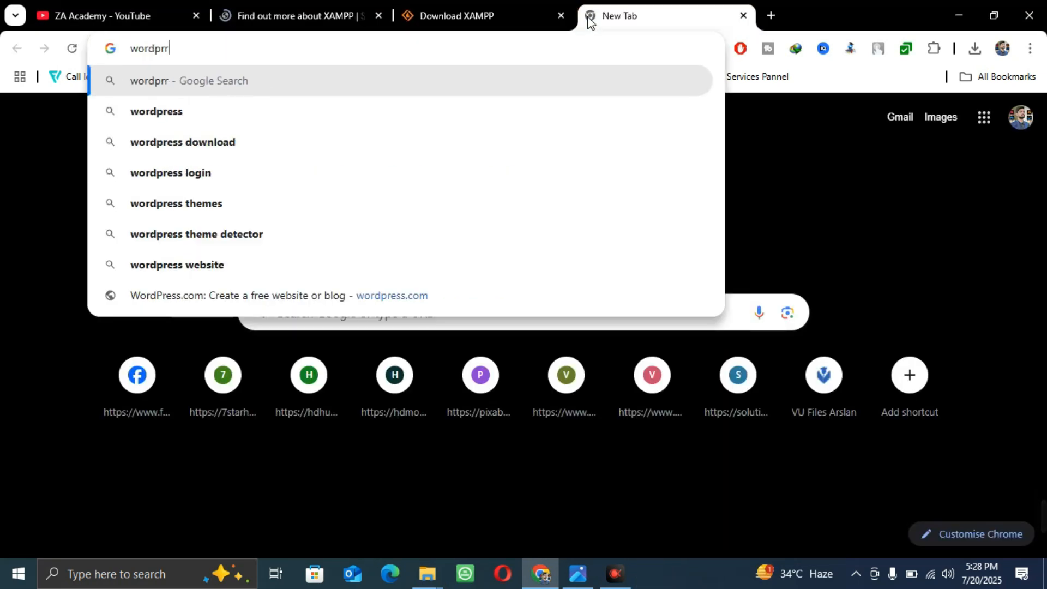
type("wnl")
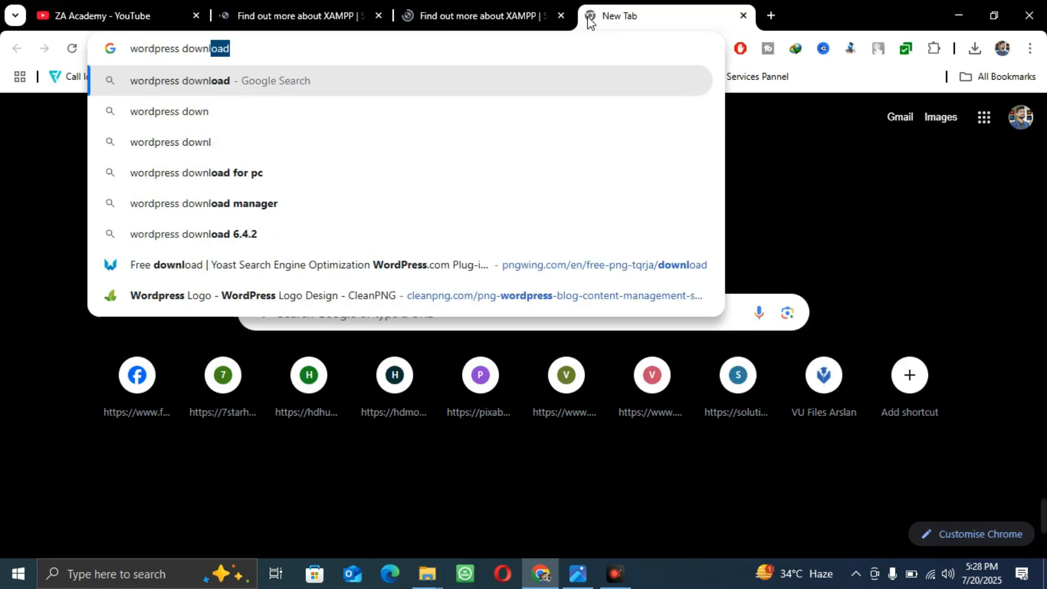
key("Return")
scroll(167, 327, "down", 1)
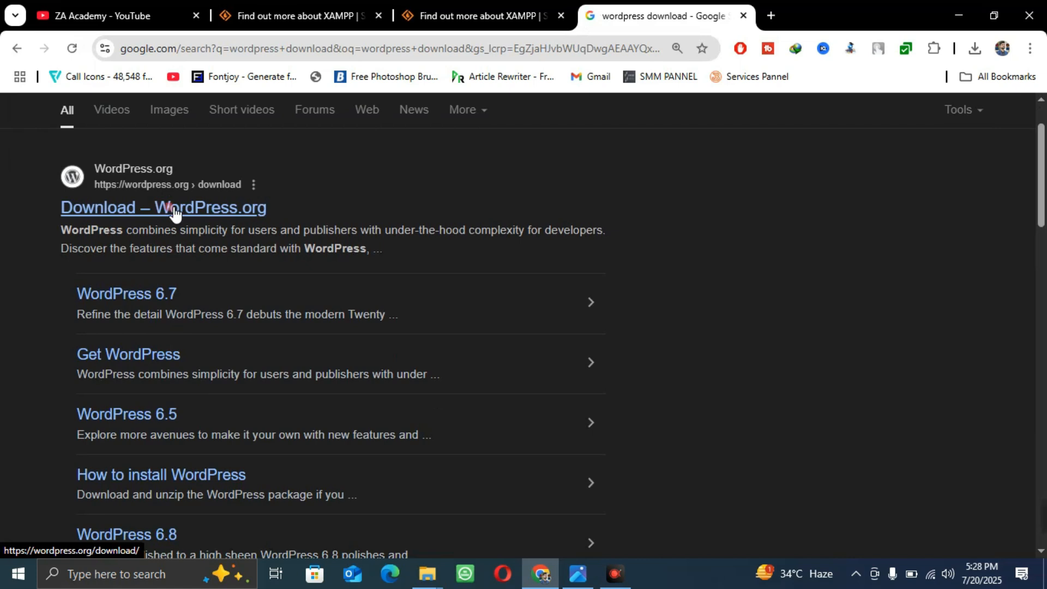
left_click(171, 213)
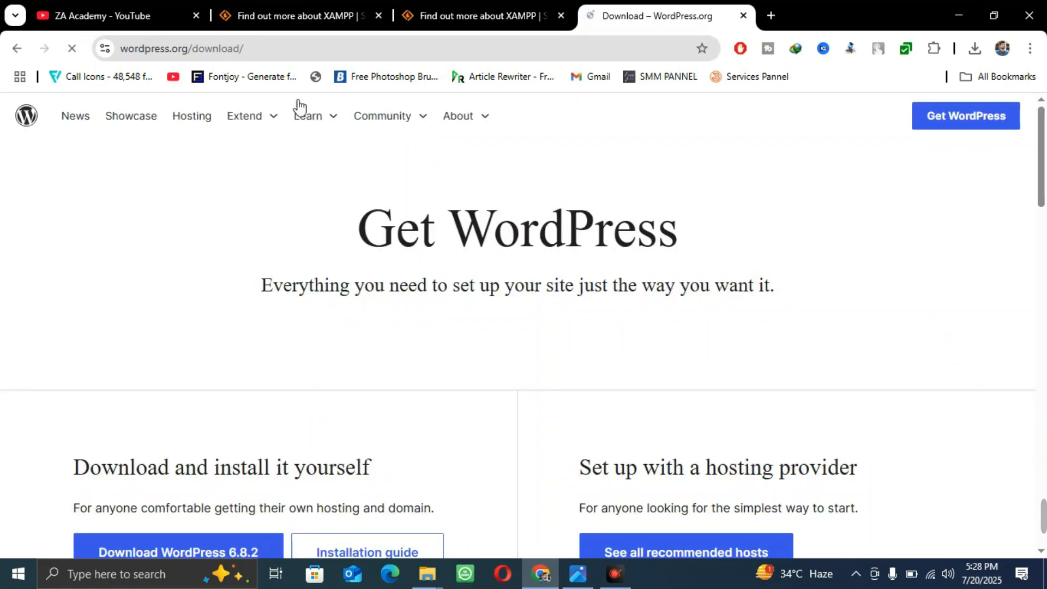
Download WordPress 6.8.2, cancel IDM, close the thanks message, and switch to the Wordpress folder
scroll(350, 188, "down", 1)
scroll(350, 188, "down", 1)
left_click(155, 401)
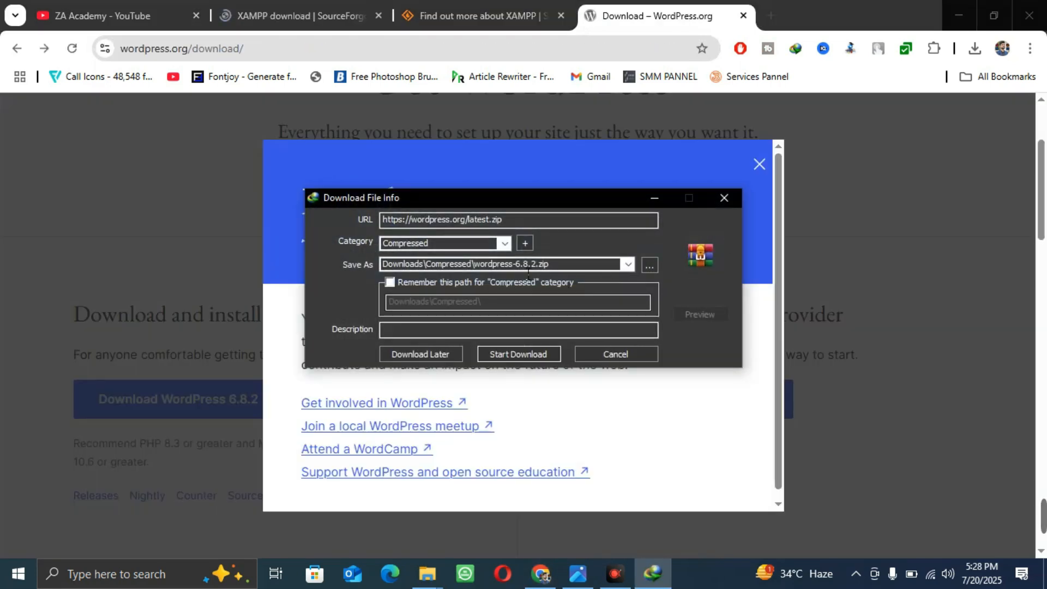
left_click(609, 356)
left_click(758, 165)
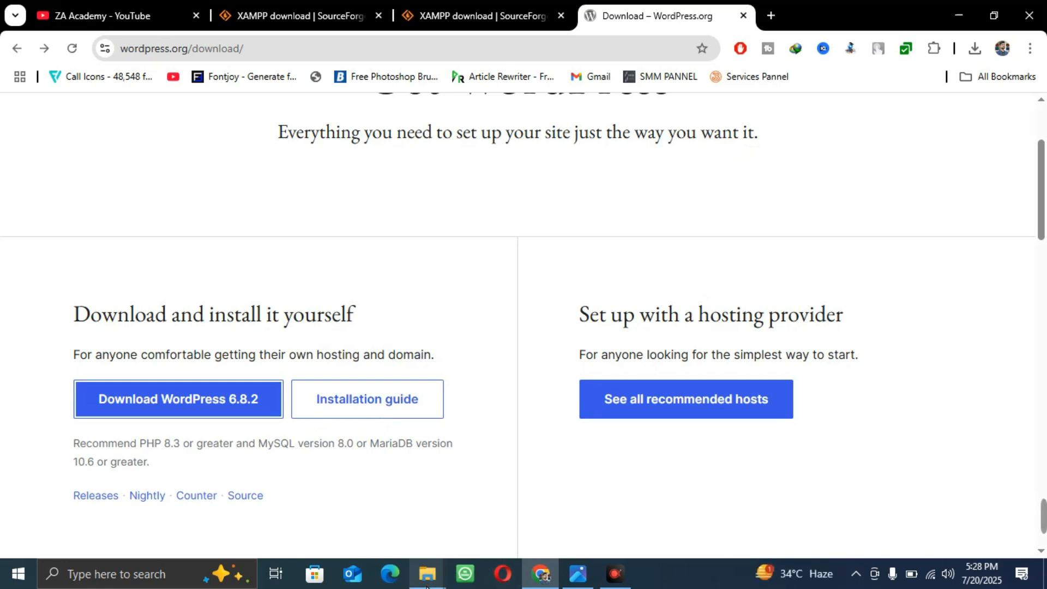
mouse_move(427, 574)
left_click(506, 505)
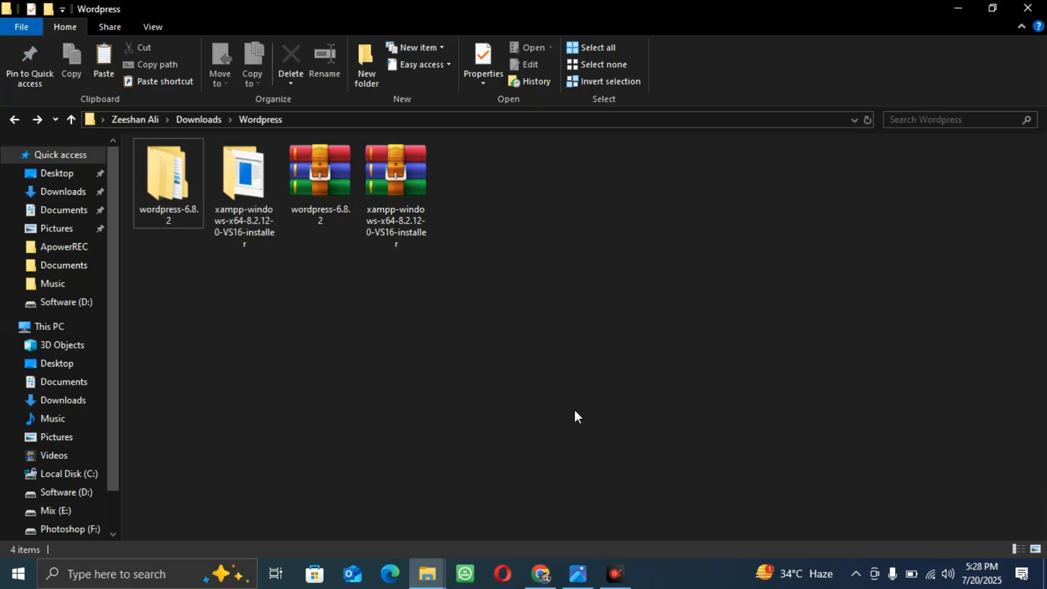
Open the extracted wordpress-6.8.2 folder and copy the wordpress folder inside it
right_click(322, 199)
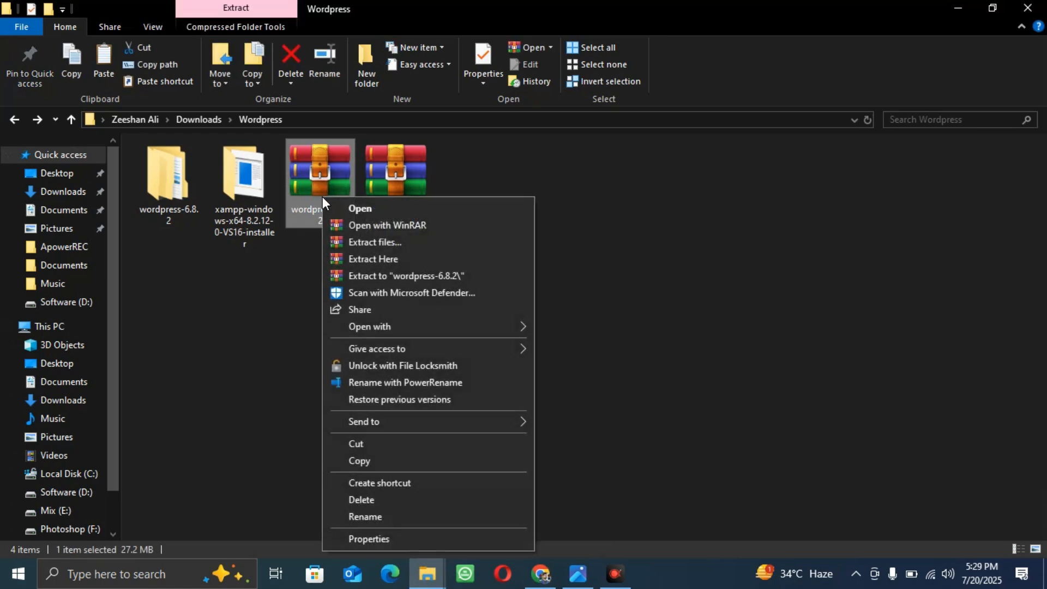
left_click(175, 202)
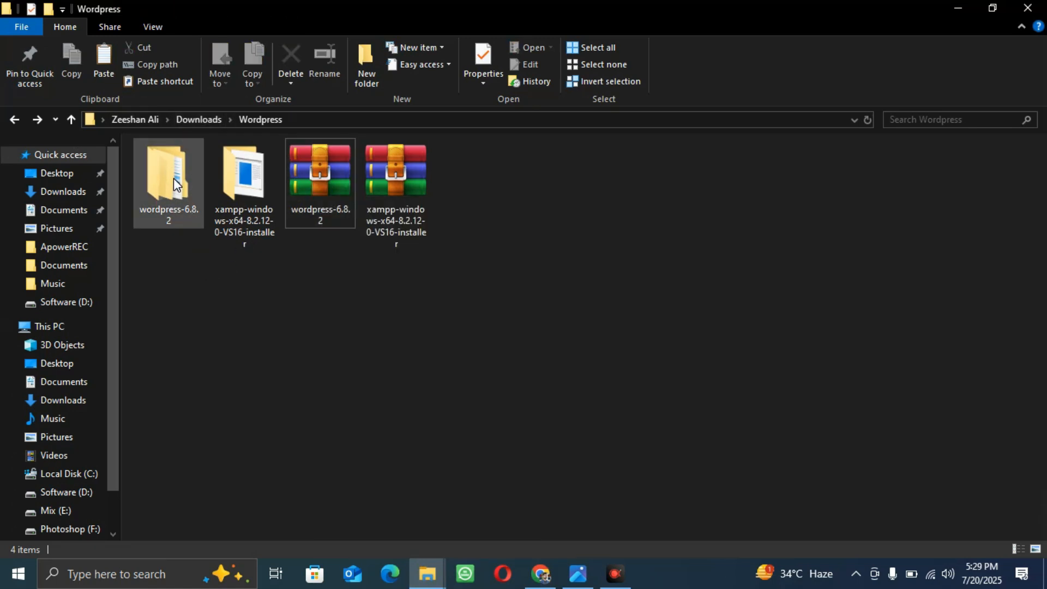
double_click(175, 179)
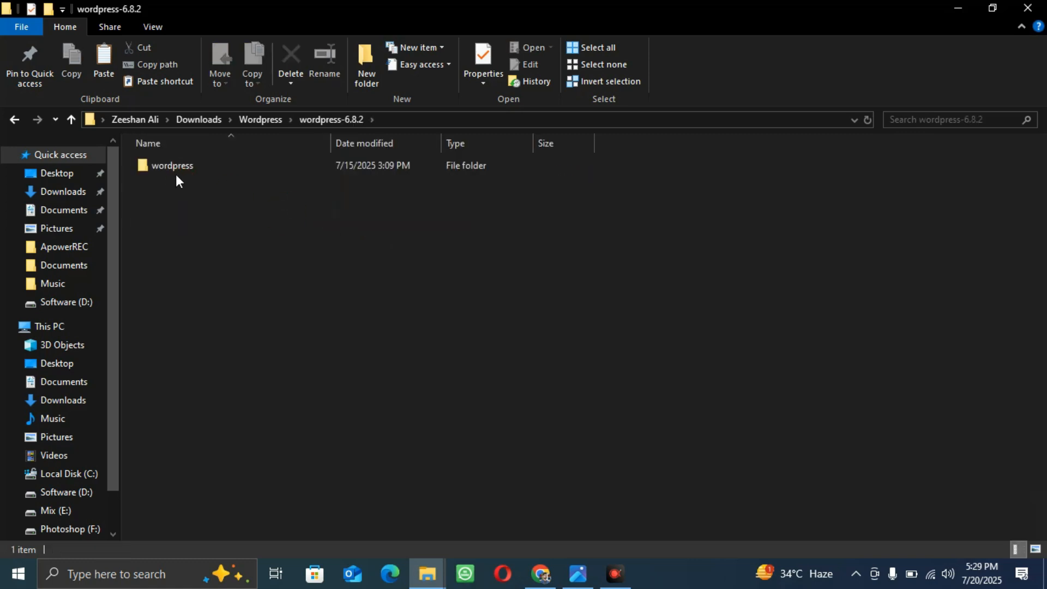
right_click(178, 163)
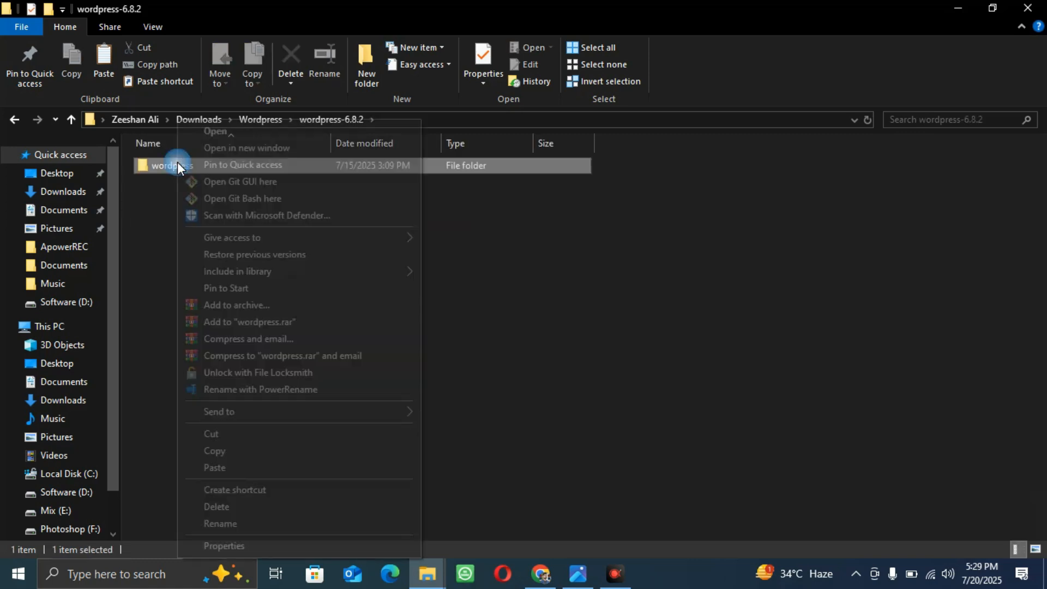
left_click(221, 453)
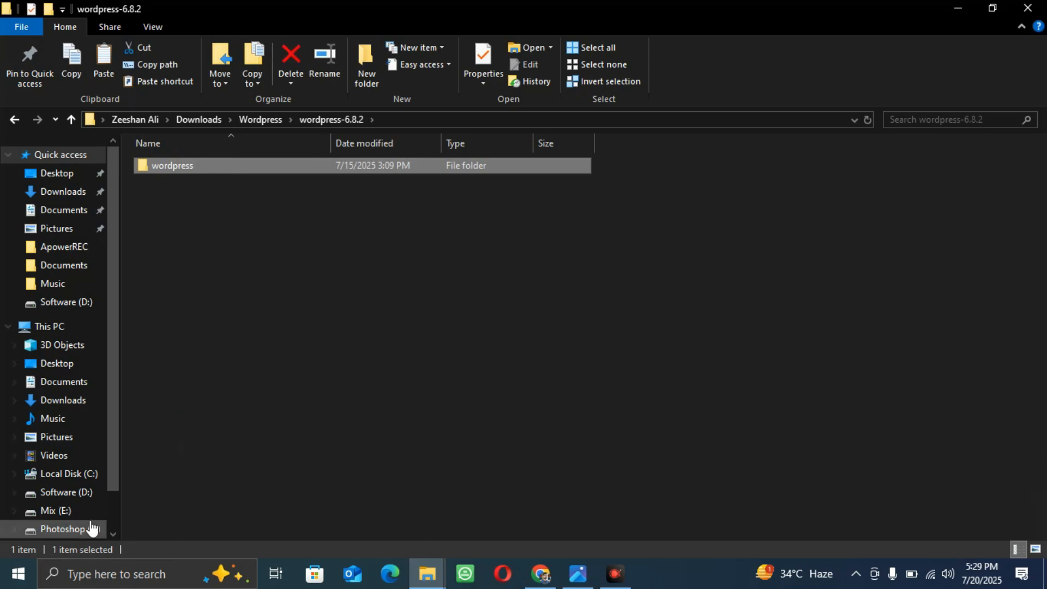
left_click(114, 573)
Launch the XAMPP Control Panel by searching 'xamp' and move it out of the way
type("xamp")
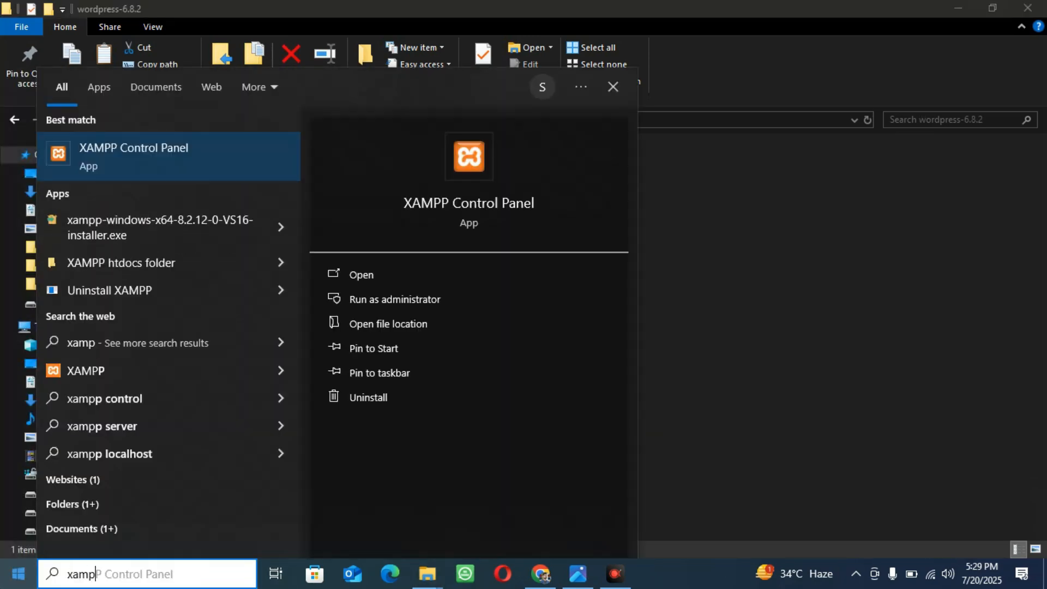
key("Return")
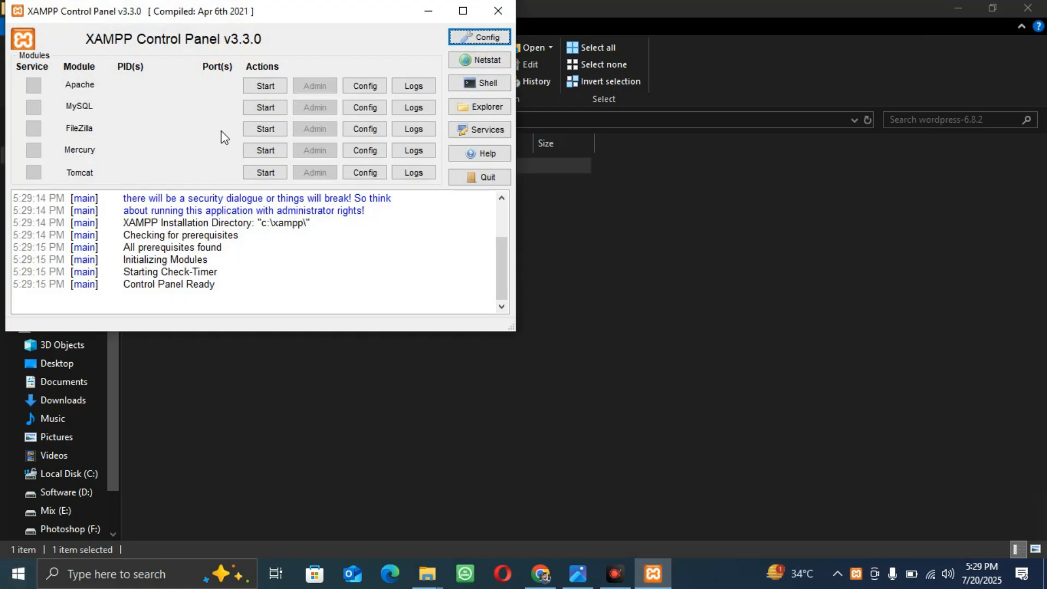
left_click(429, 11)
Browse to C:\xampp\htdocs to confirm the wordpress folder is there, then return to XAMPP
left_click(88, 473)
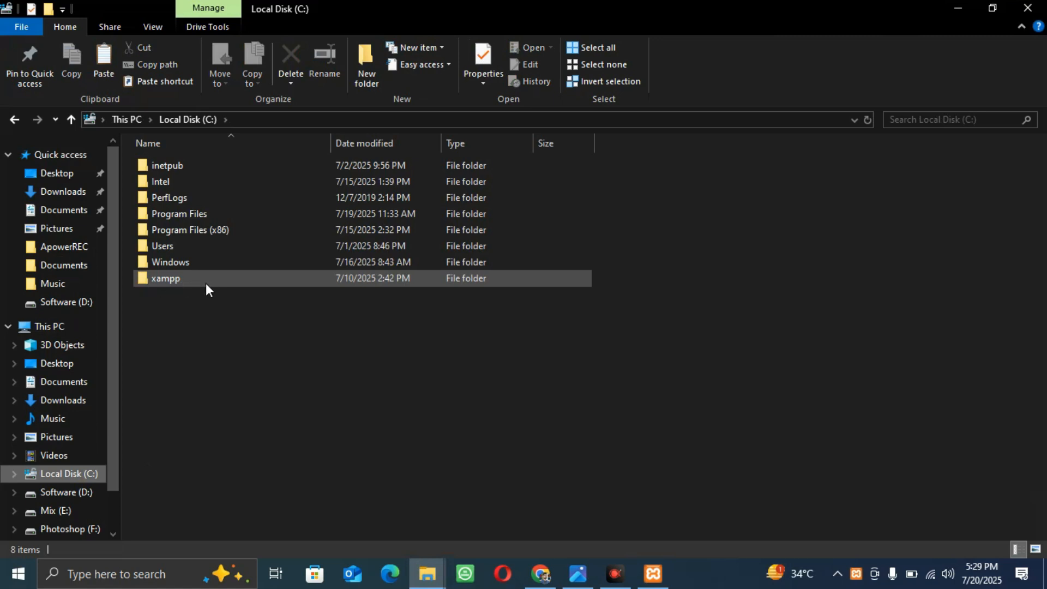
double_click(173, 280)
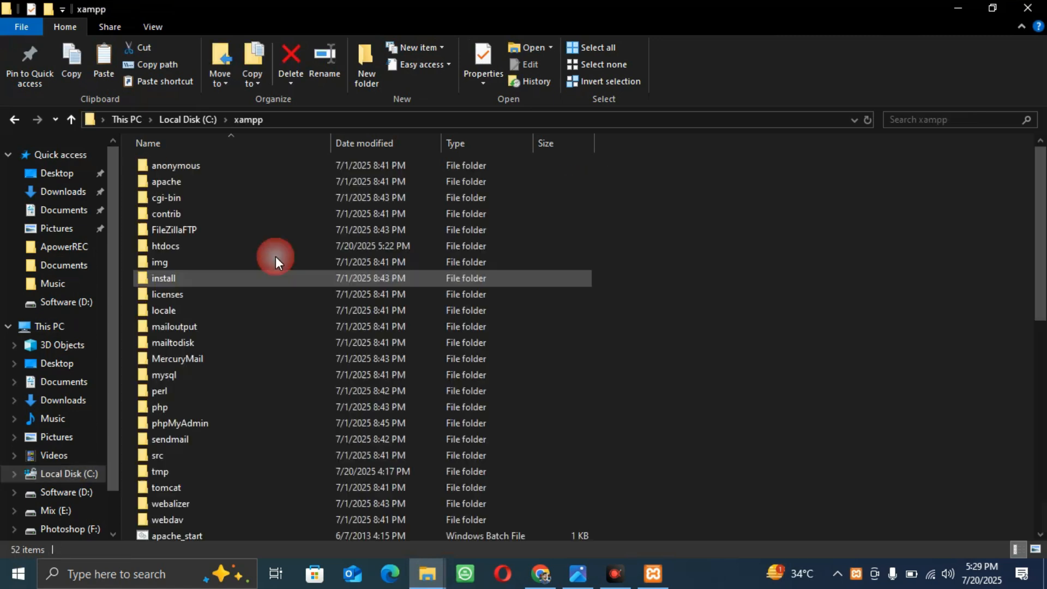
double_click(199, 250)
right_click(453, 307)
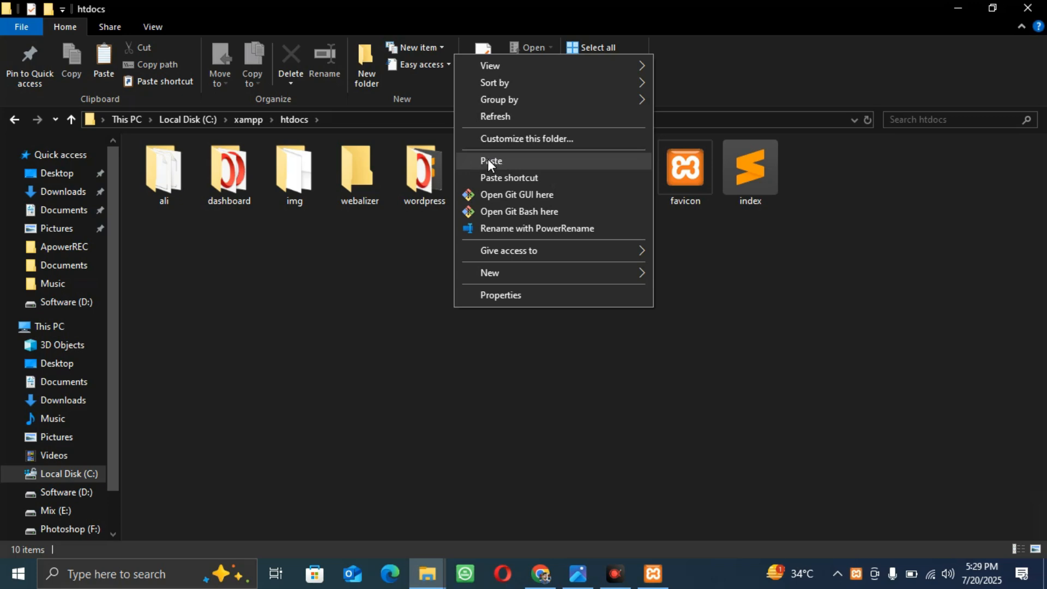
left_click(359, 263)
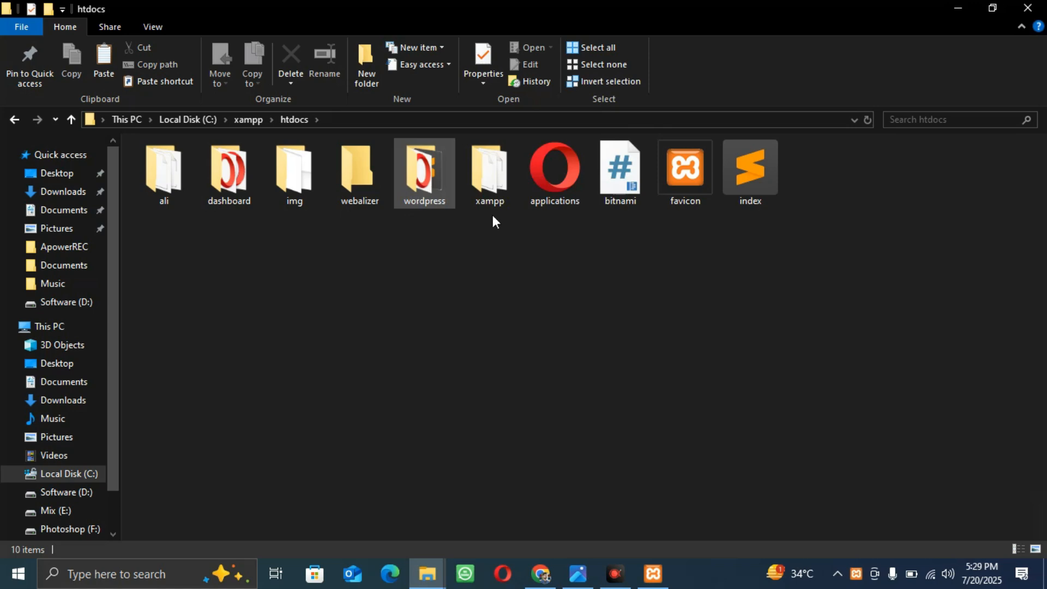
left_click(654, 572)
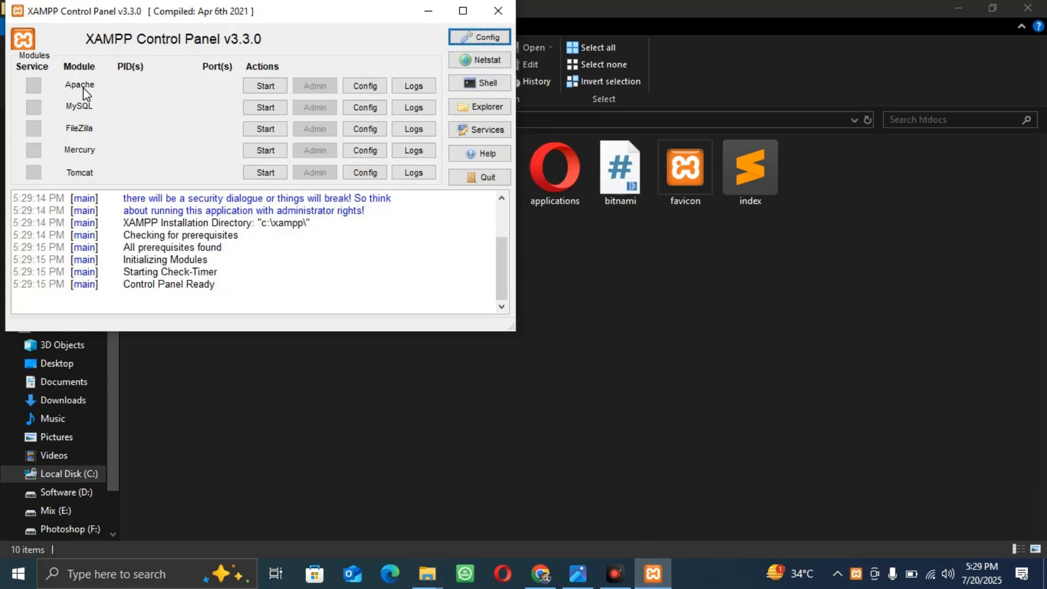
Start Apache (ports 80, 443) and MySQL (port 3306), then close the Opera window MySQL Admin opened
left_click(265, 88)
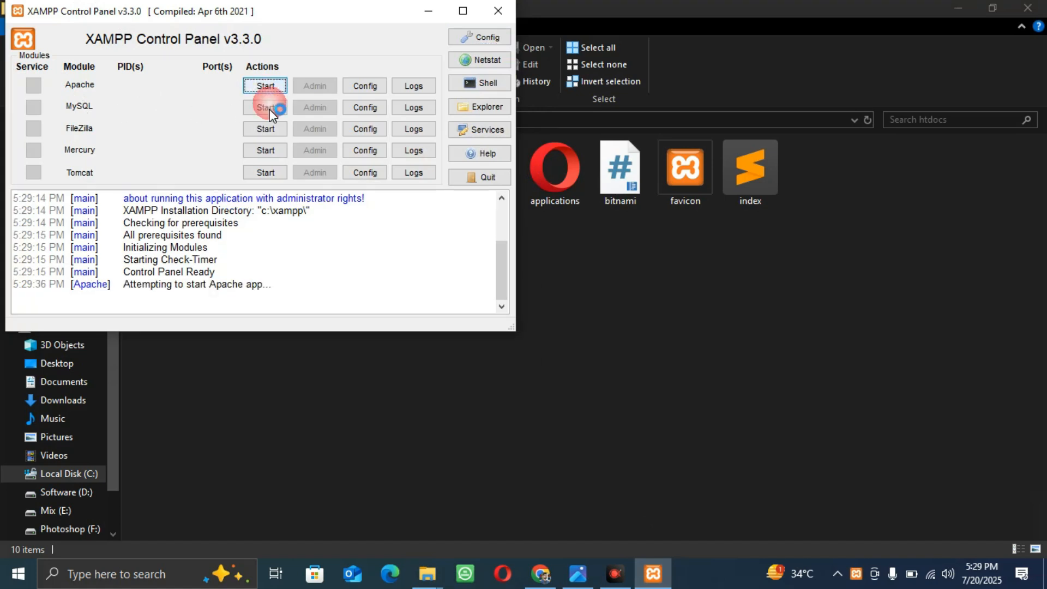
left_click(273, 109)
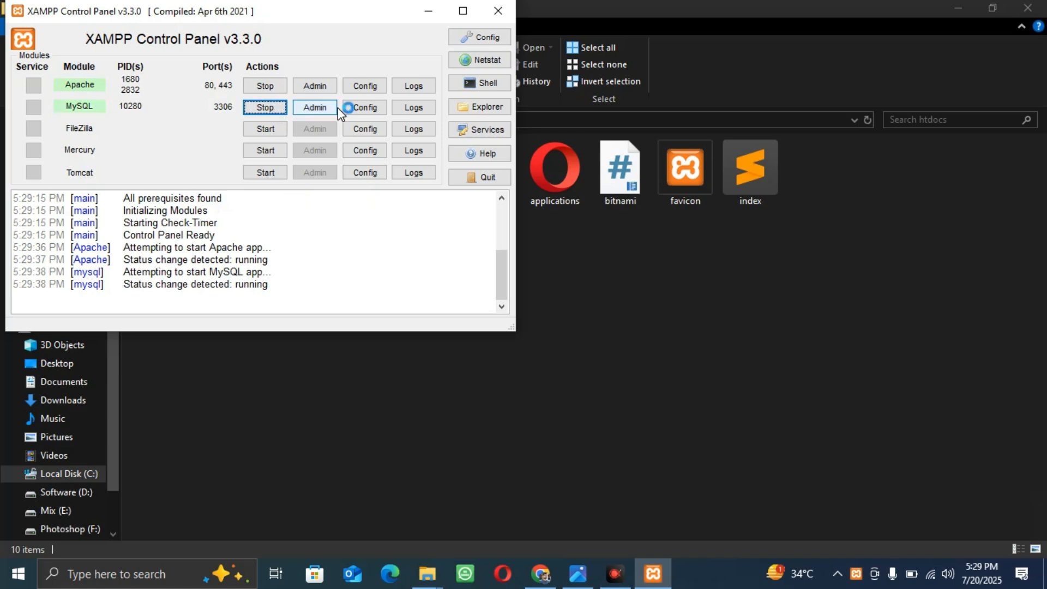
left_click(314, 109)
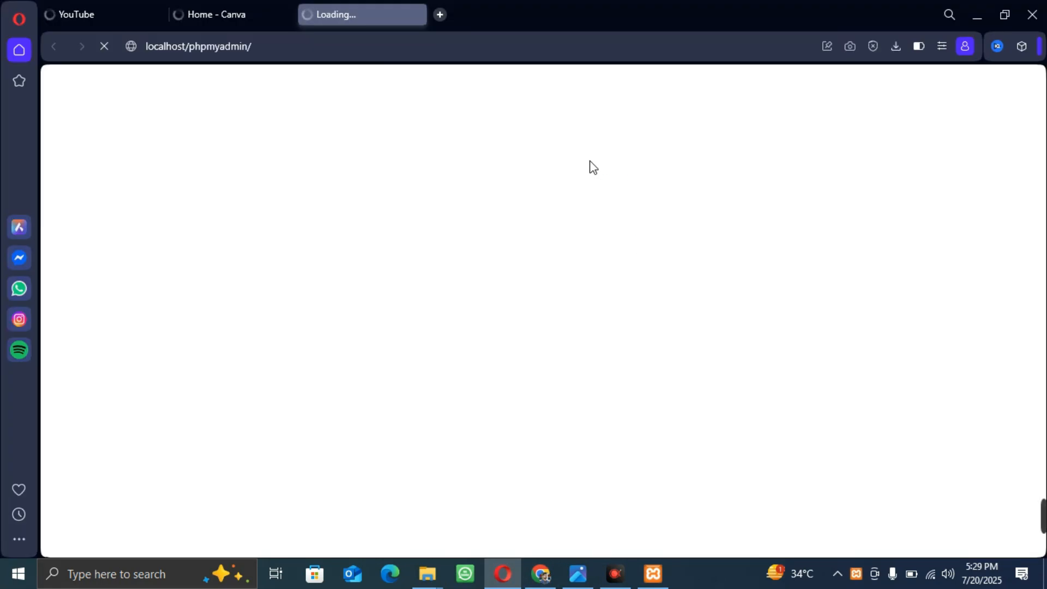
left_click(1028, 13)
left_click(581, 320)
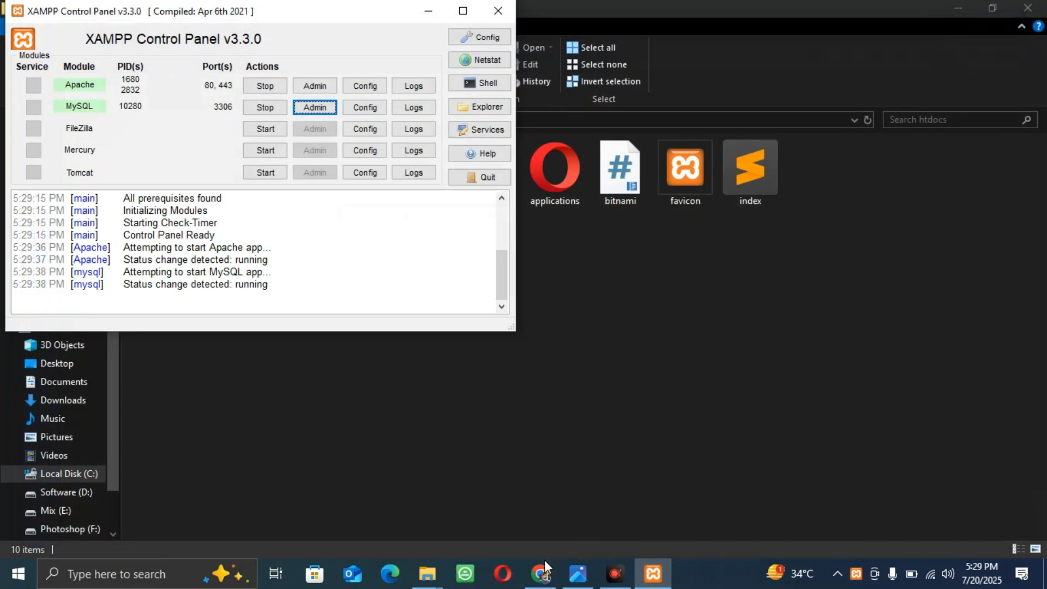
left_click(543, 570)
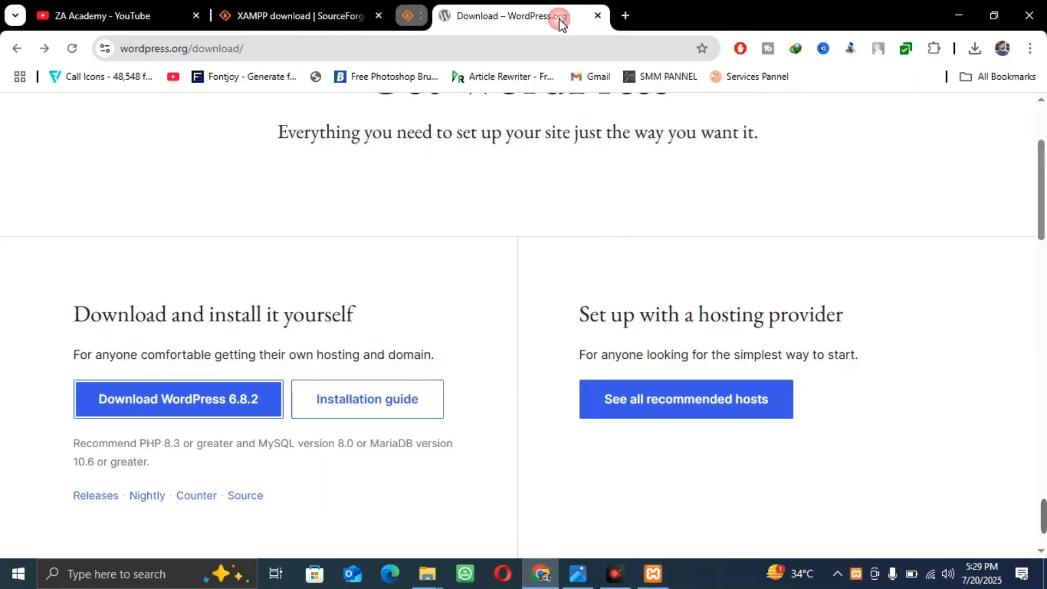
Close the WordPress and SourceForge download tabs and load localhost/phpmyadmin in a new tab
left_click(561, 16)
left_click(406, 16)
left_click(379, 16)
type("localhost/phpmyadmin/")
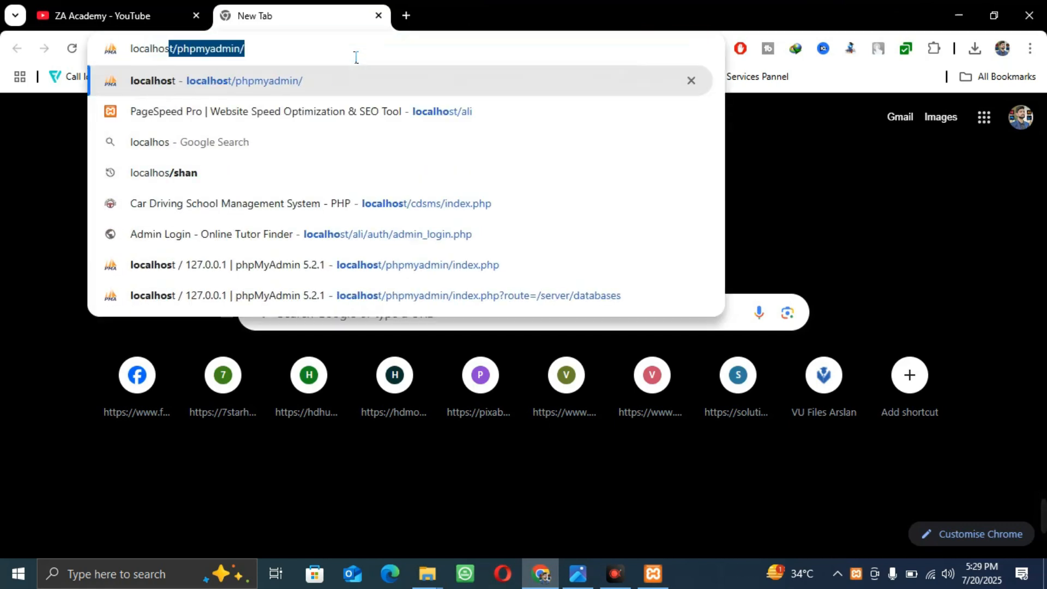
key("Return")
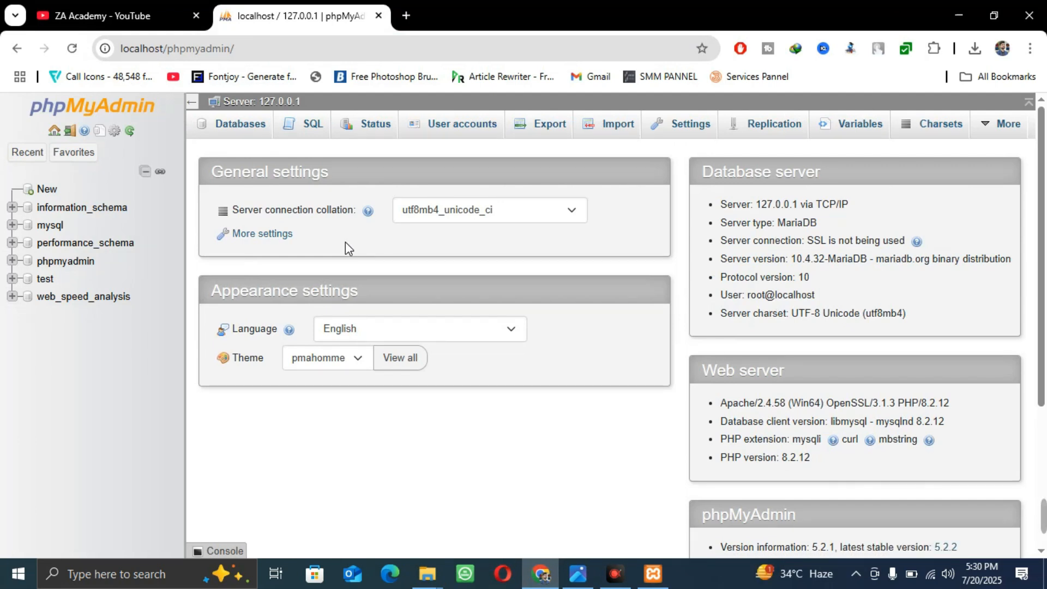
left_click(410, 19)
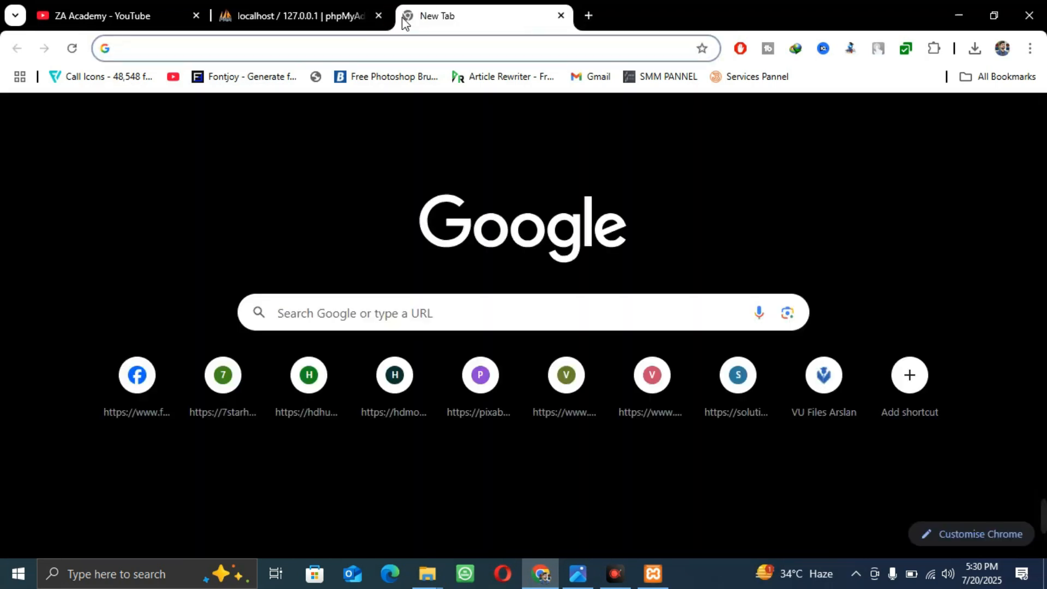
Load localhost/wordpress and continue setup in English (United States)
type("localhost/wordpress")
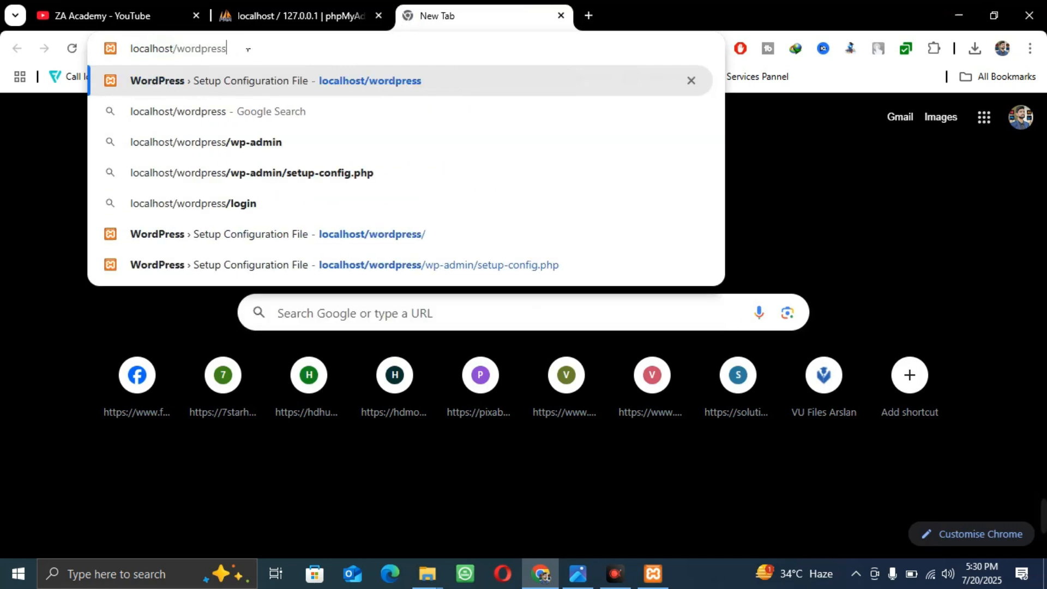
left_click(427, 573)
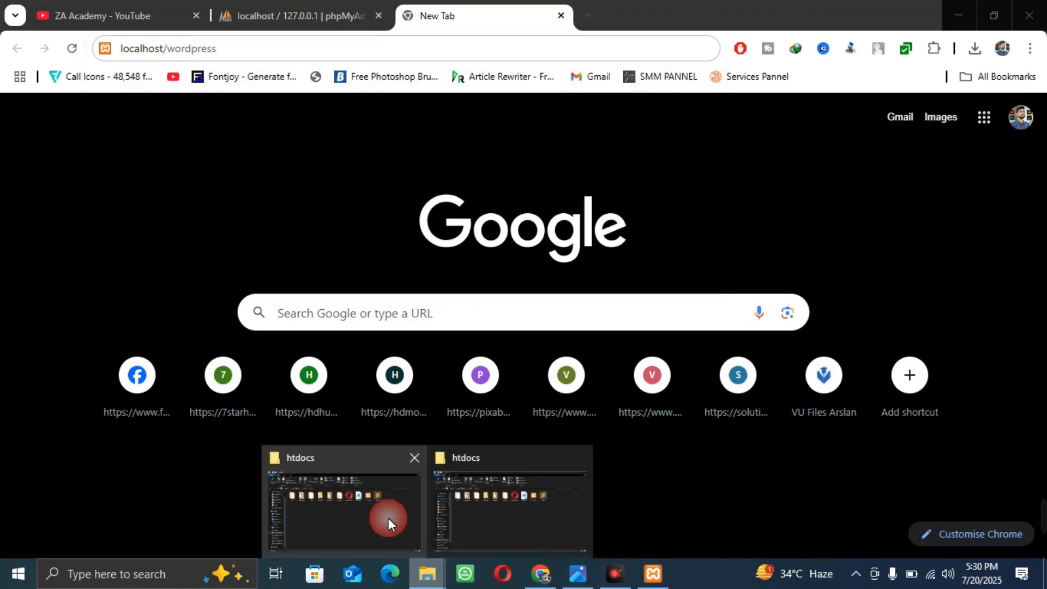
left_click(387, 518)
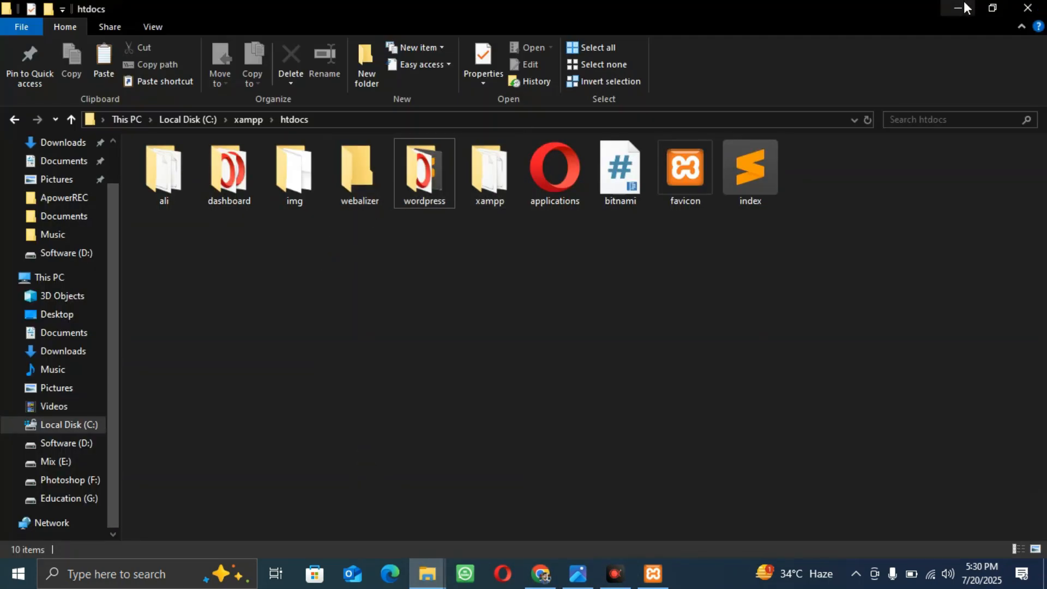
left_click(963, 5)
key("Return")
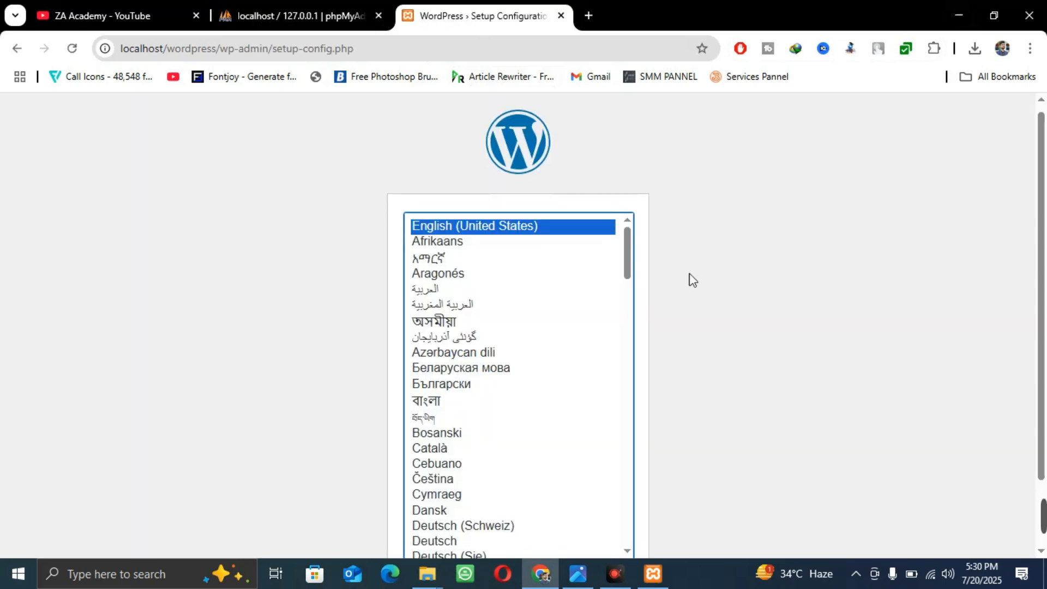
scroll(691, 278, "down", 2)
left_click(602, 514)
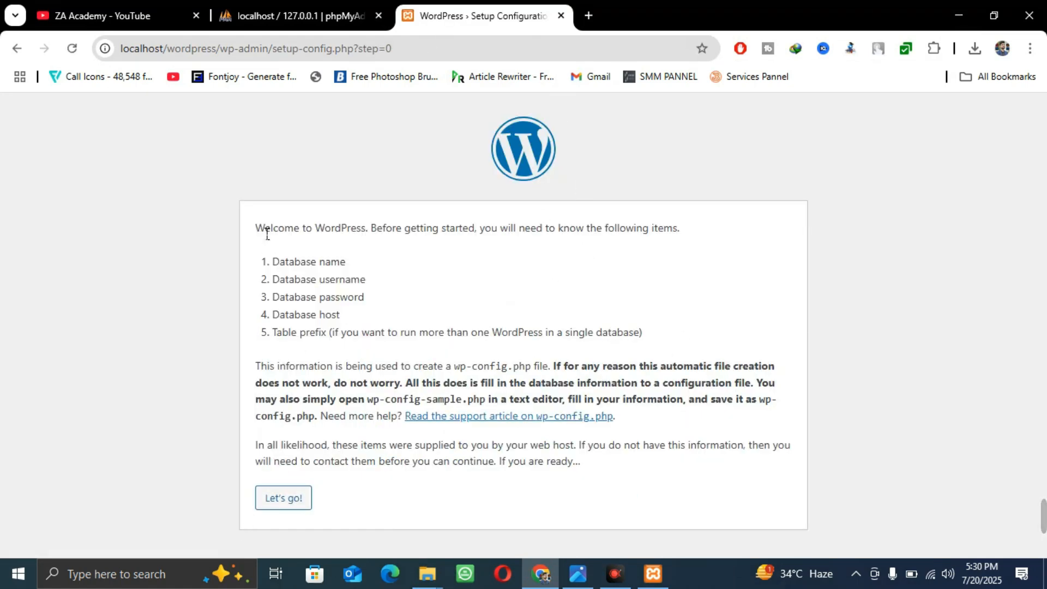
Review the required database details, proceed to the connection form, and return to phpMyAdmin
left_click_drag(255, 229, 368, 218)
left_click(370, 218)
left_click_drag(289, 263, 416, 269)
left_click(299, 283)
left_click_drag(299, 284, 364, 298)
left_click_drag(316, 324, 386, 315)
left_click(373, 330)
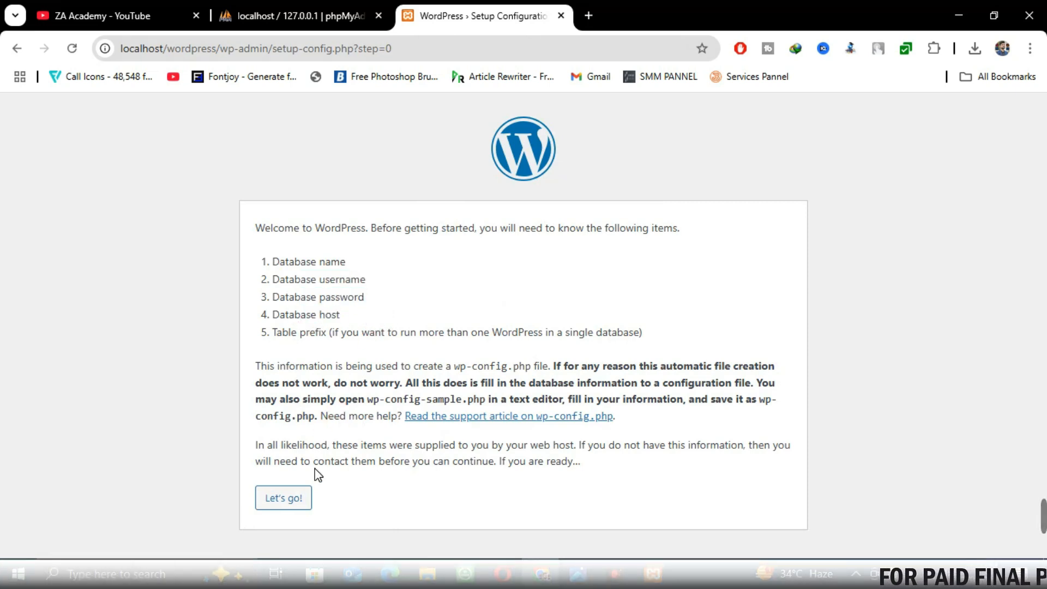
left_click(280, 501)
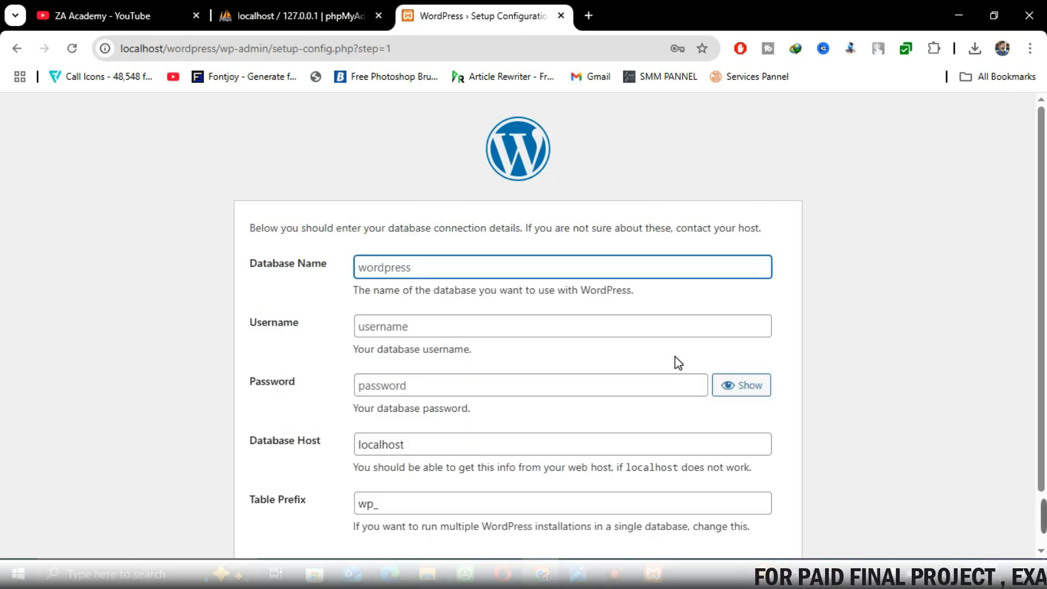
scroll(583, 238, "down", 1)
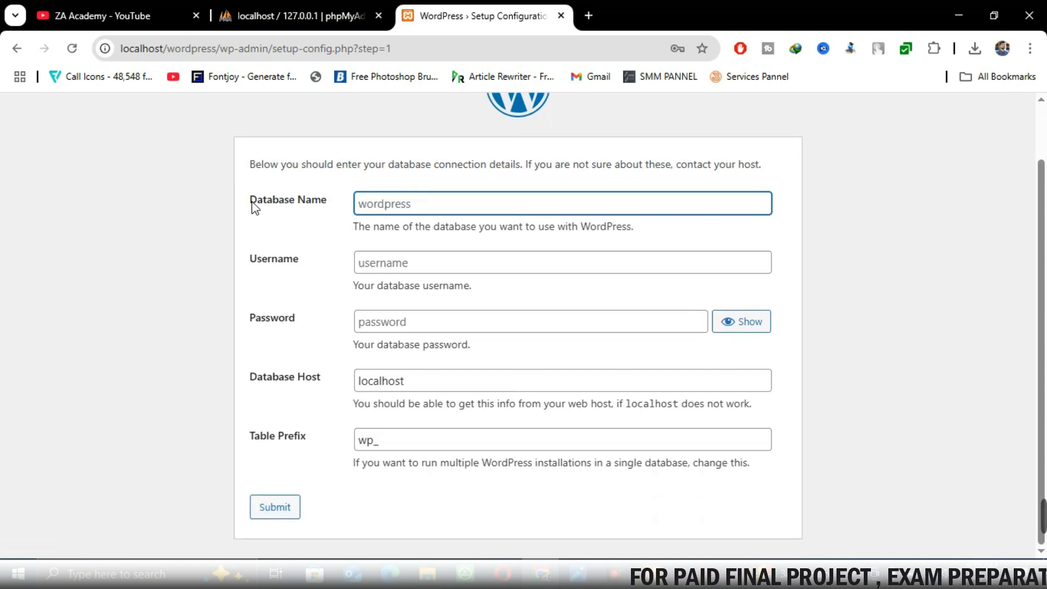
left_click_drag(253, 207, 349, 204)
left_click(294, 15)
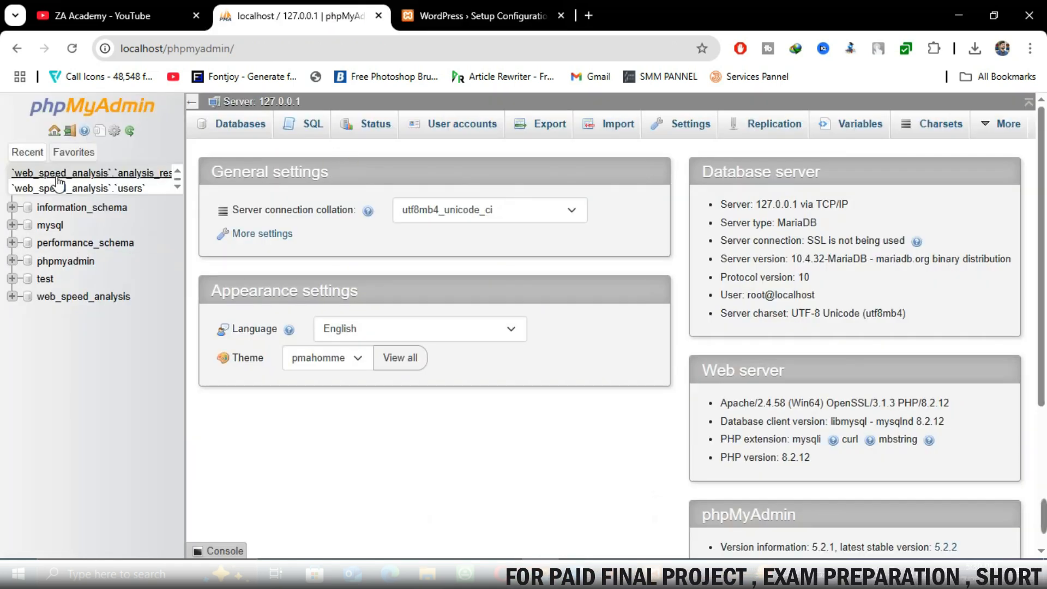
Create the 'demo' database in phpMyAdmin and return to the WordPress Database Name field
left_click(53, 192)
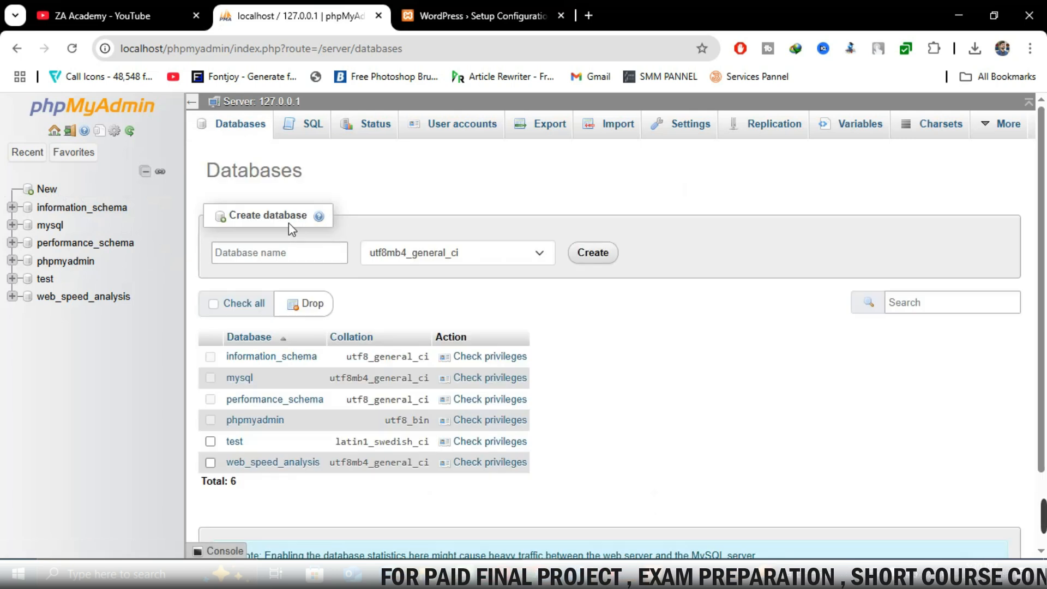
left_click(286, 254)
type("demo")
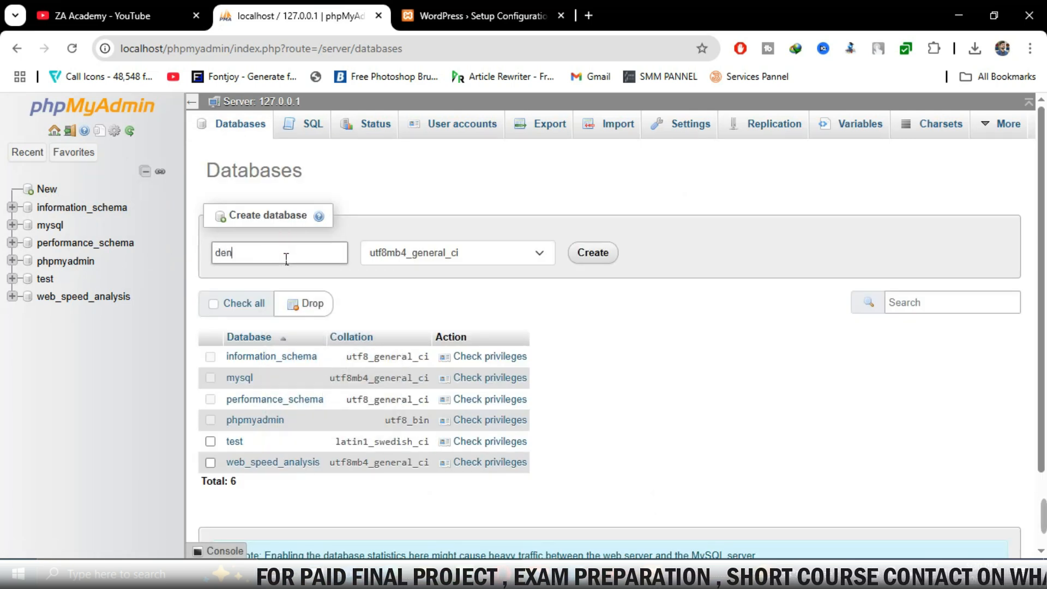
left_click(585, 252)
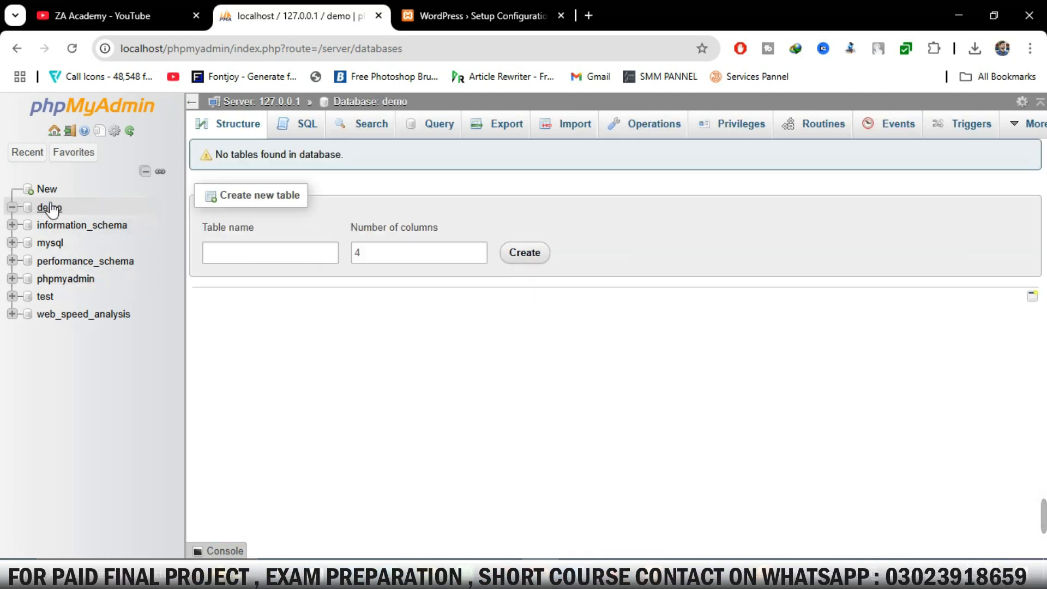
left_click(480, 12)
left_click(434, 212)
Submit the connection details with database name demo and username root
type("demo")
left_click(405, 263)
type("root")
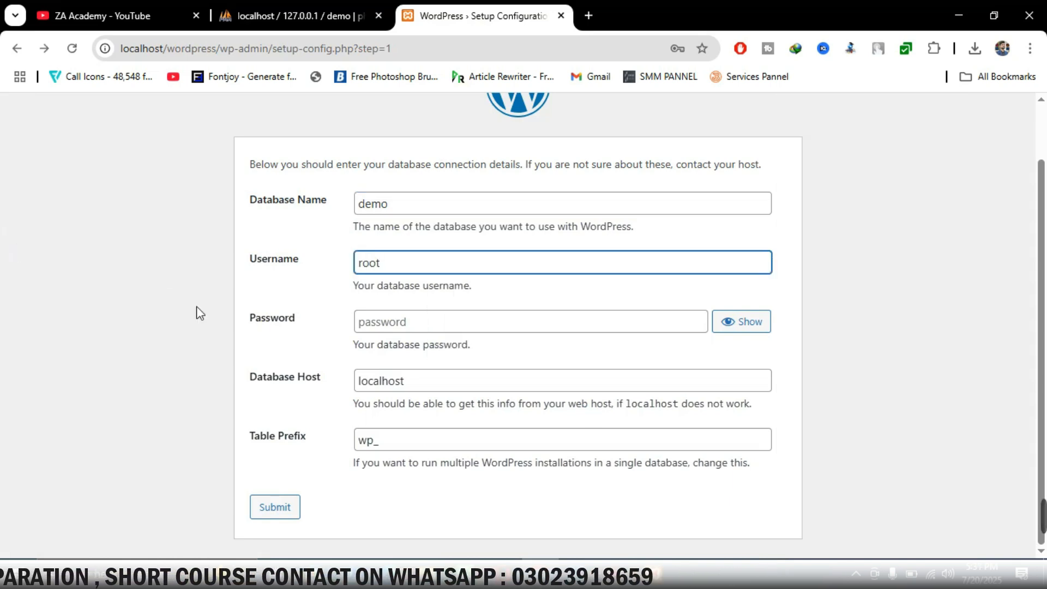
left_click(254, 509)
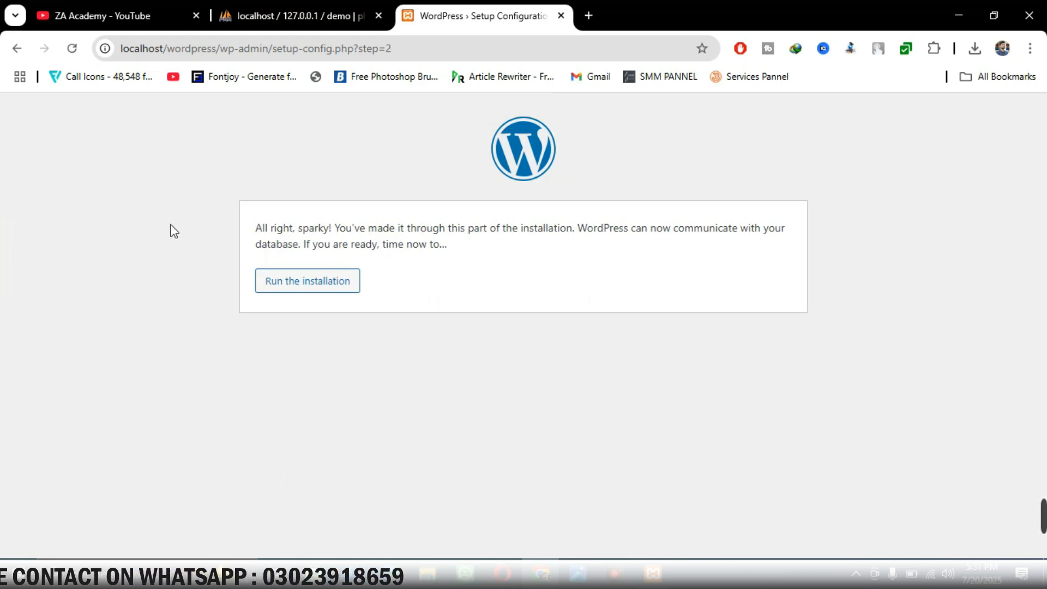
Run the WordPress installation and scroll down to the Information needed form
left_click_drag(282, 230, 434, 230)
left_click(315, 251)
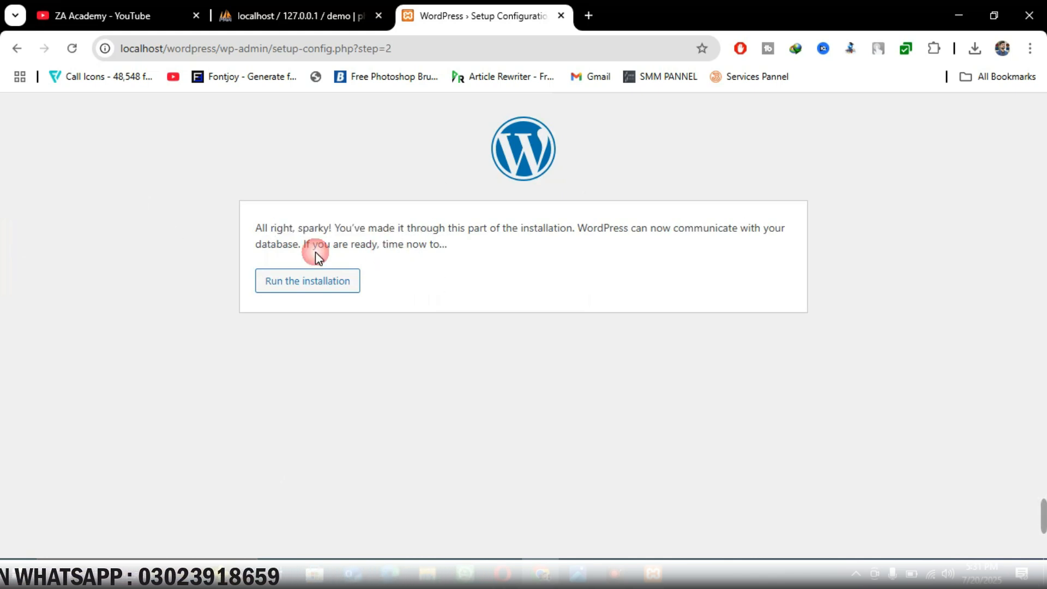
left_click(345, 286)
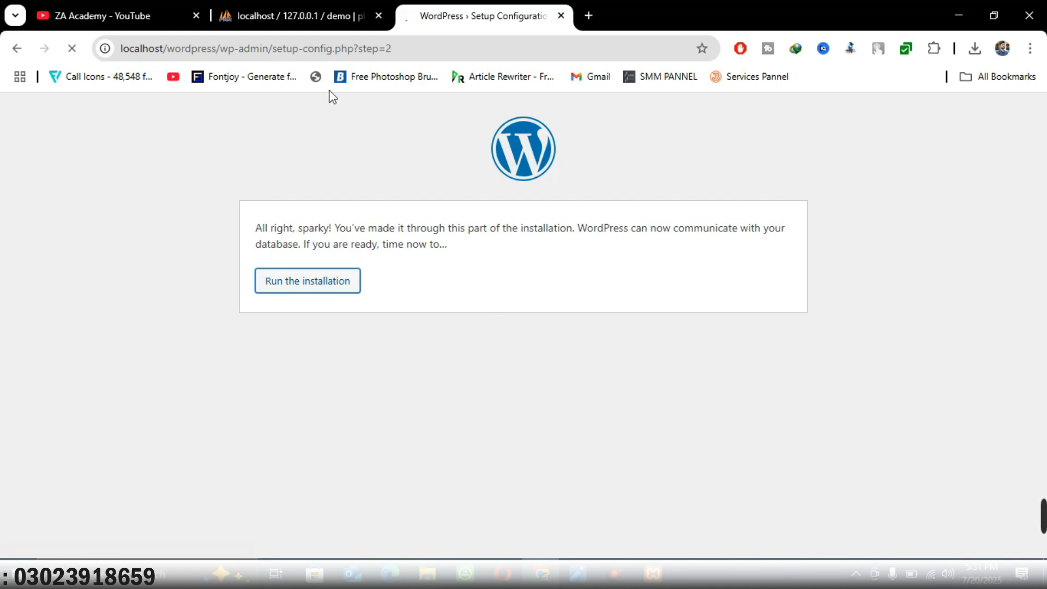
scroll(440, 282, "down", 4)
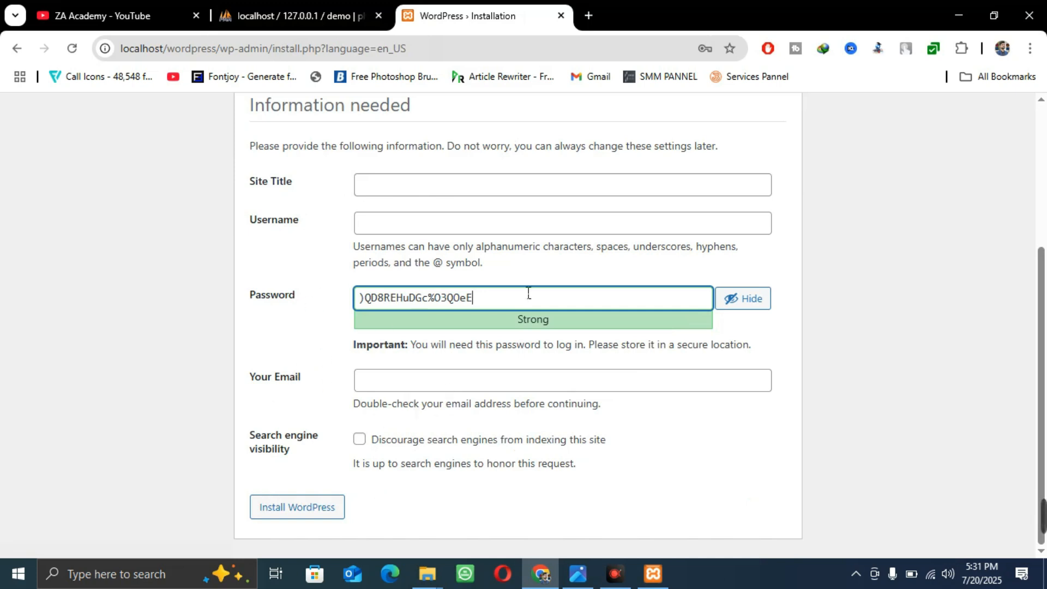
Enter 'Test Site' as the site title and fill in the admin username
left_click(474, 183)
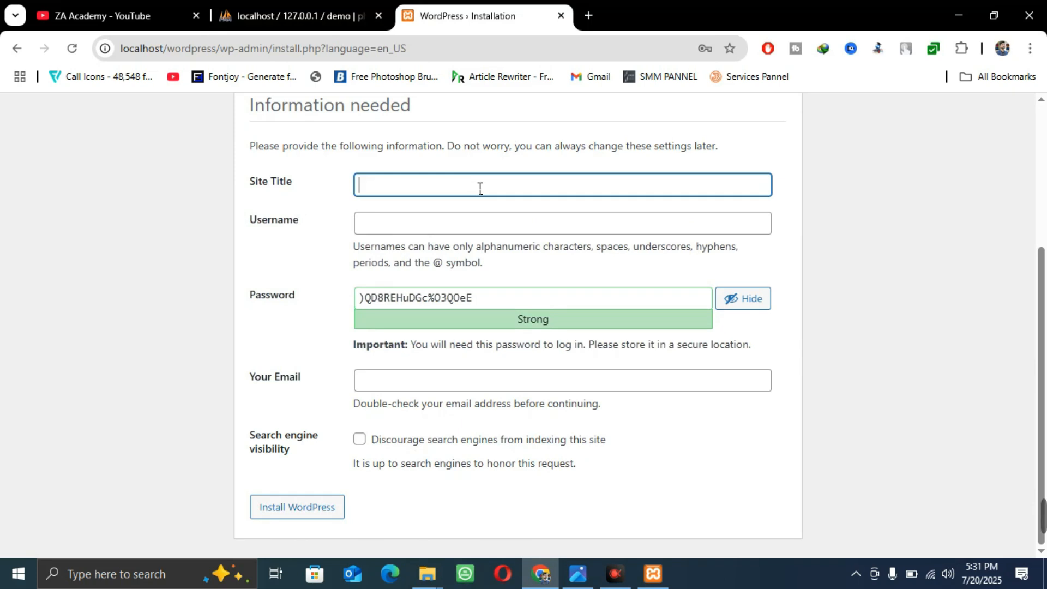
type("Test Site")
key("Tab")
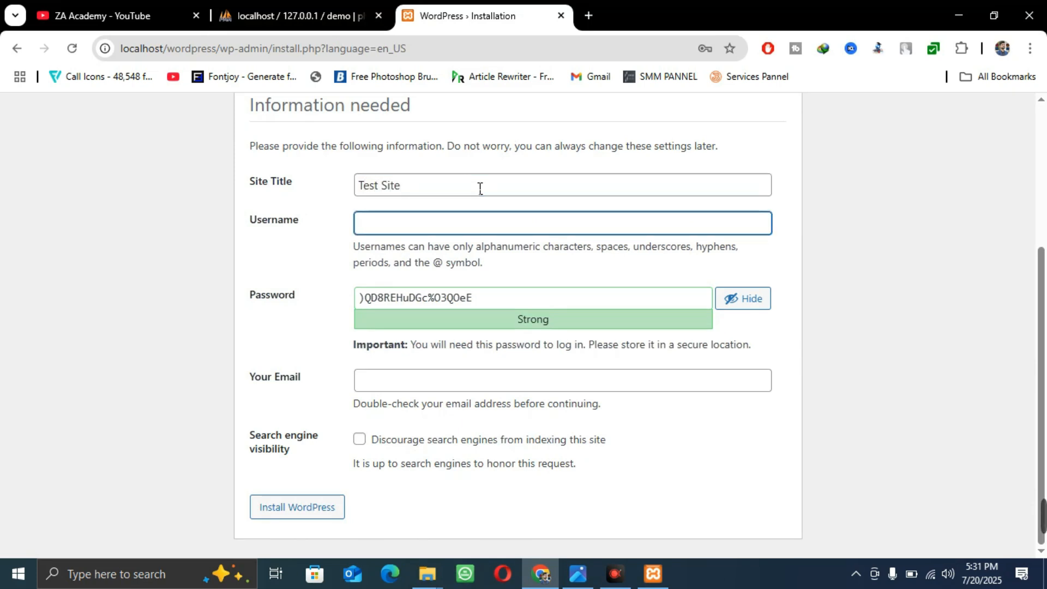
type("Zeeshan")
key("BackSpace")
key("BackSpace")
key("BackSpace")
key("BackSpace")
key("BackSpace")
key("BackSpace")
type("Demo")
Replace the generated password with a custom Strong-rated one and enter the admin e-mail
left_click_drag(502, 294, 336, 295)
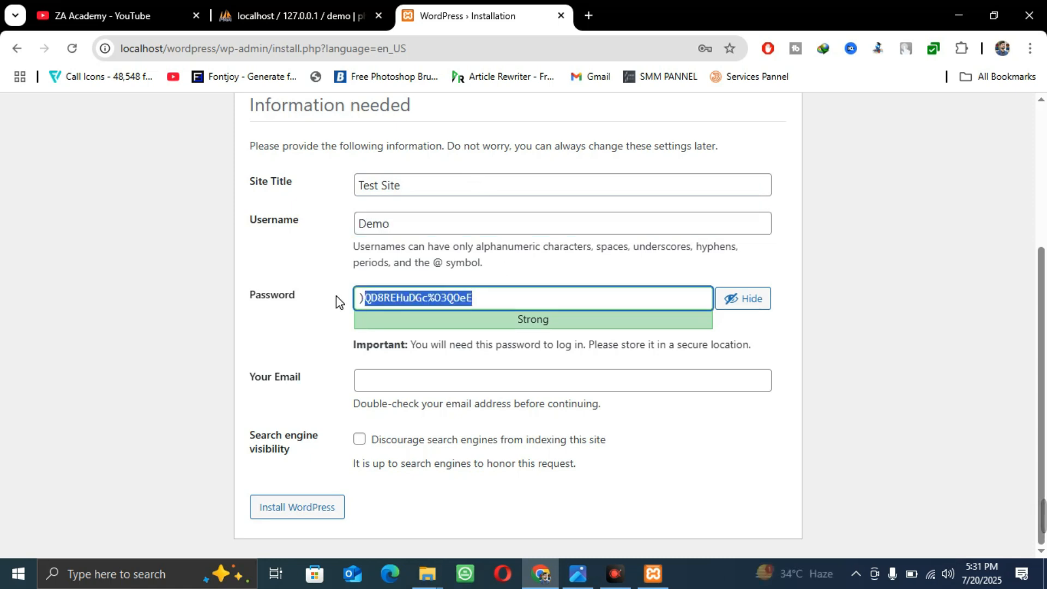
type("demo")
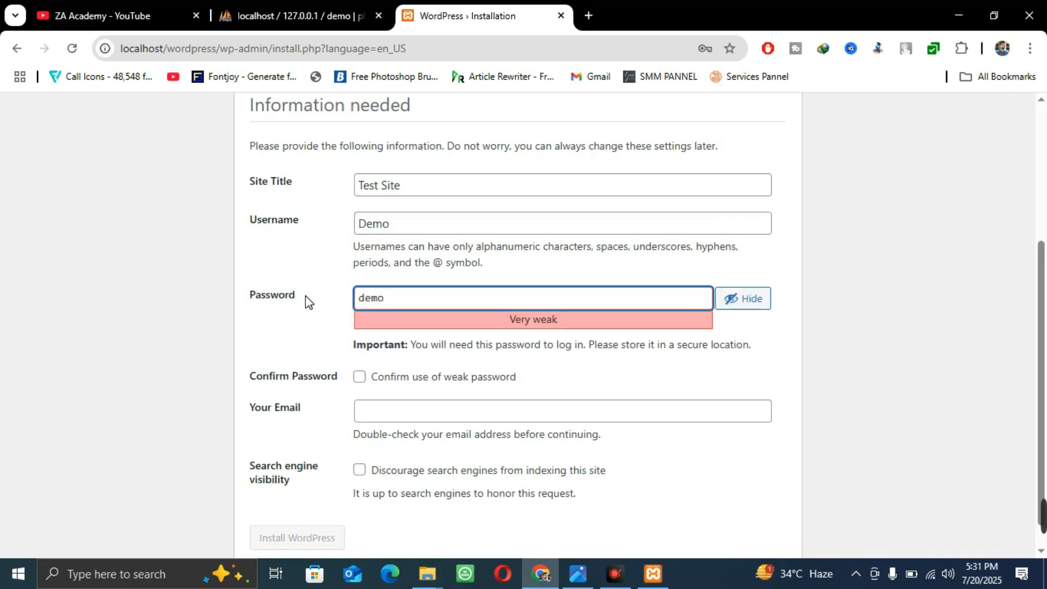
type("786.")
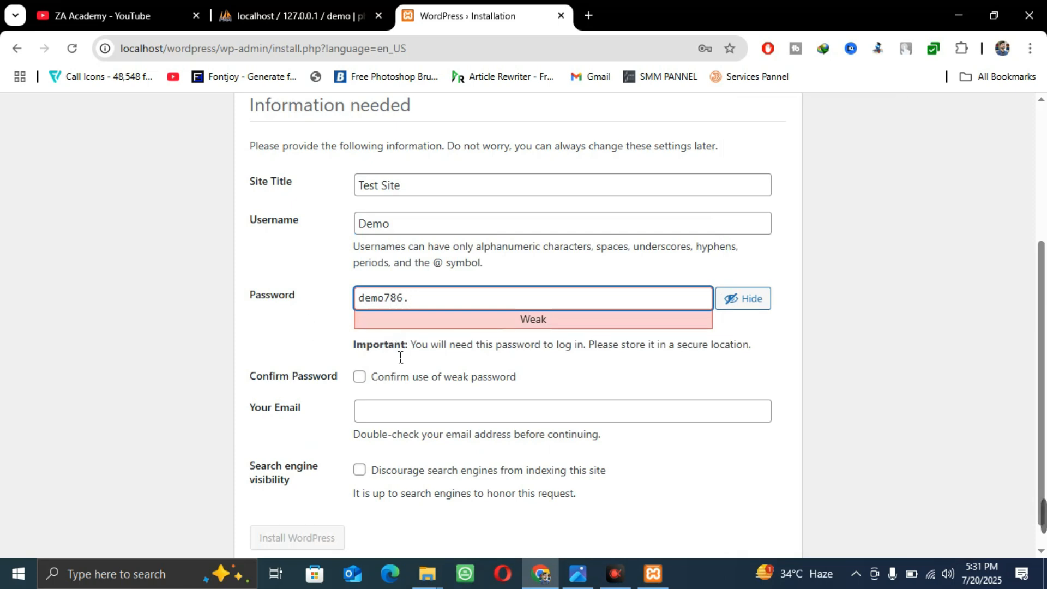
left_click(383, 301)
type("@")
left_click(853, 347)
left_click(529, 301)
key("Left")
type("786")
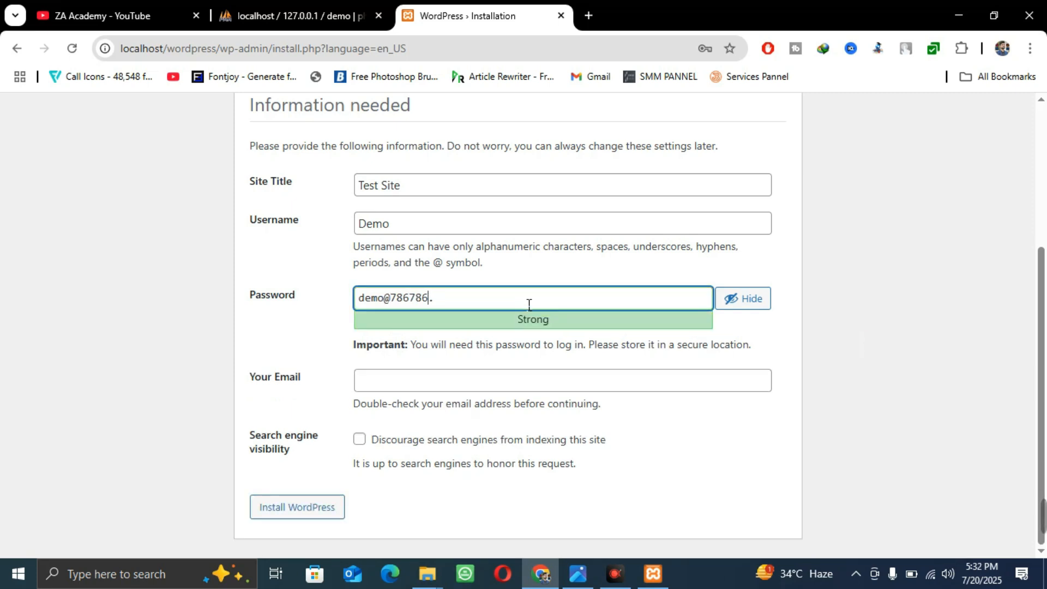
triple_click(527, 301)
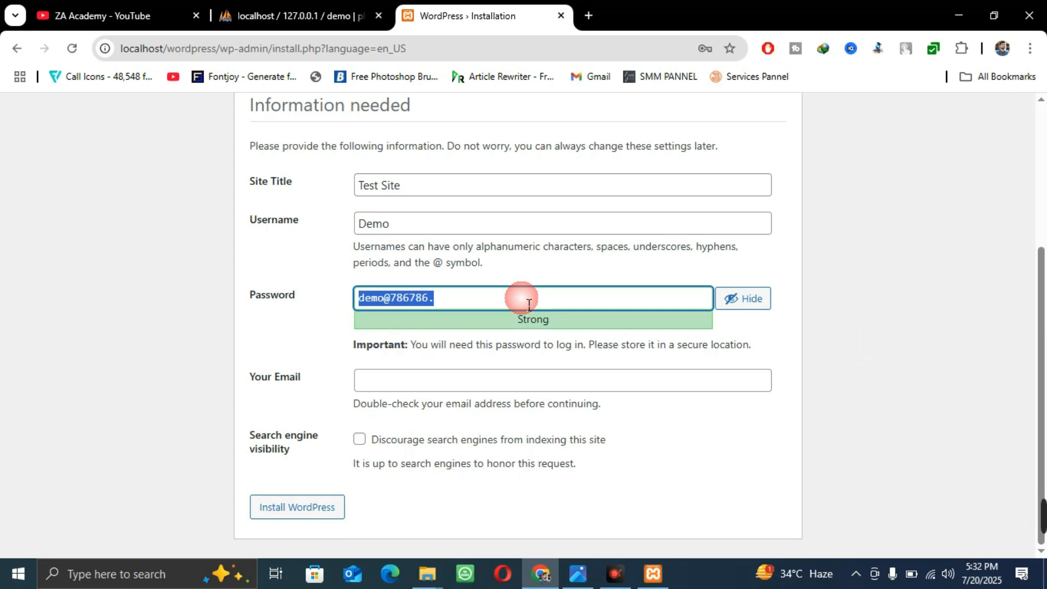
left_click(858, 271)
left_click(493, 387)
type("demo@gmail.com")
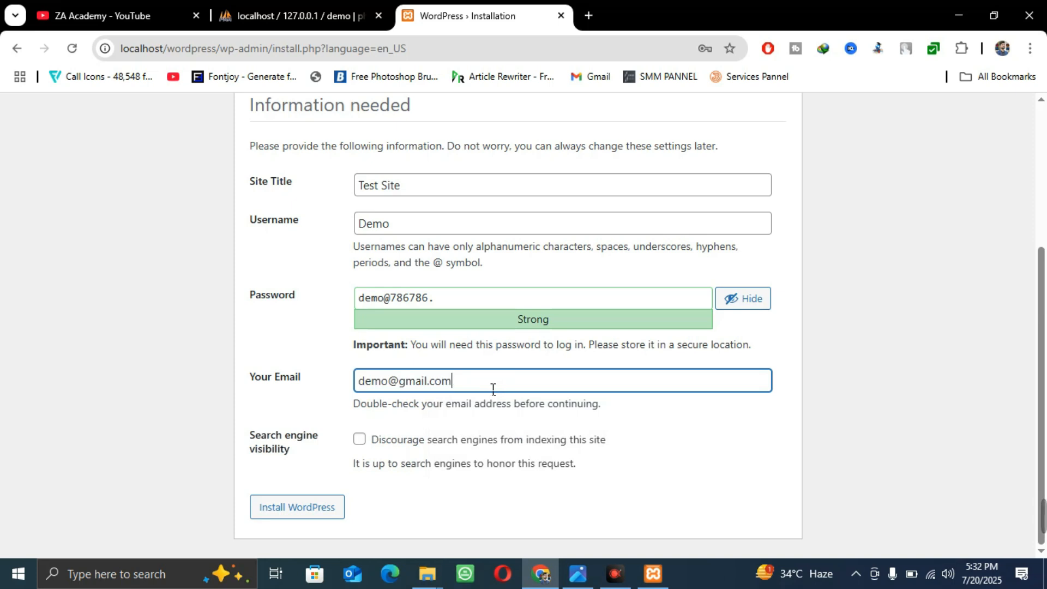
Paste the filled-form screenshot into Paint, then run the WordPress installation
key("super")
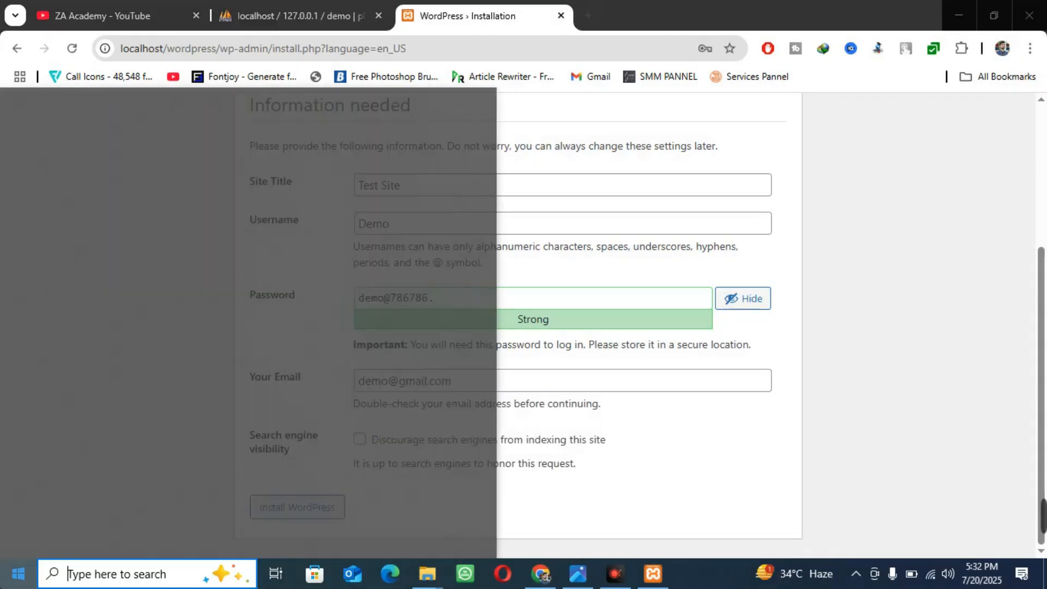
type("pain")
key("Return")
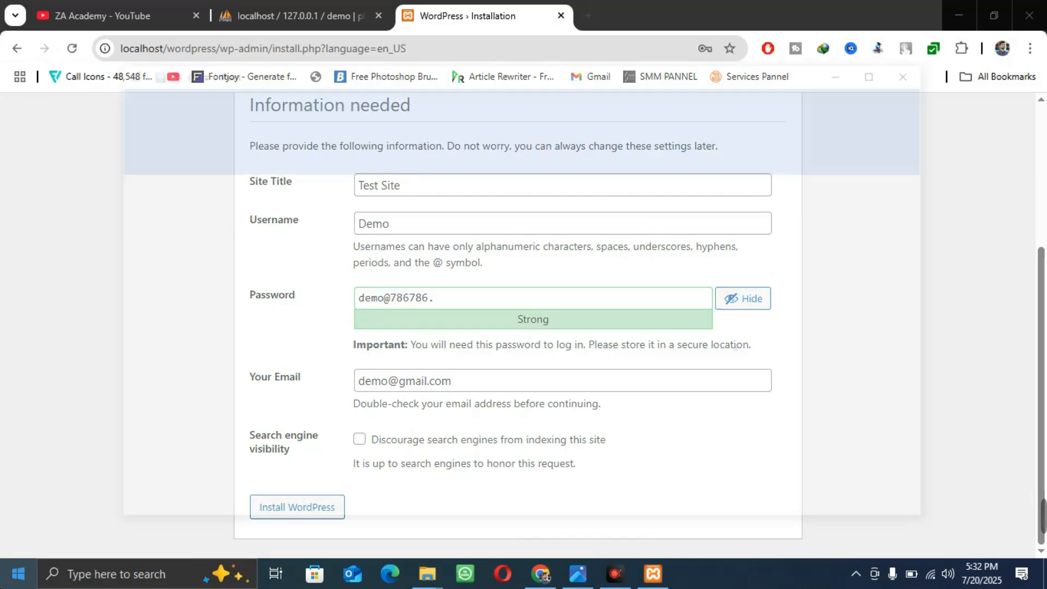
key("ctrl+v")
scroll(401, 339, "down", 3)
scroll(390, 335, "up", 3)
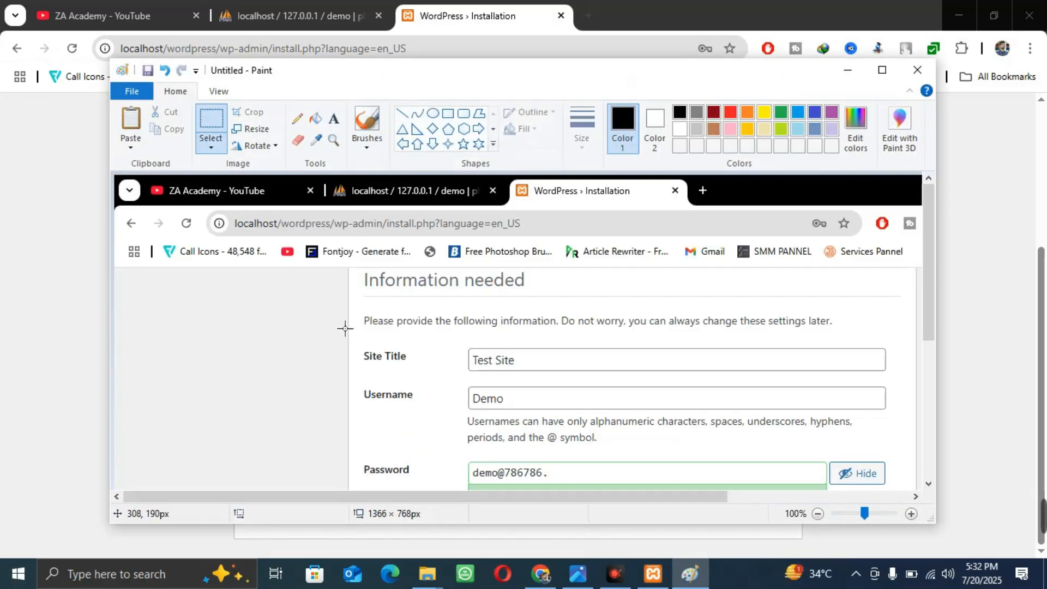
left_click(33, 273)
left_click(308, 511)
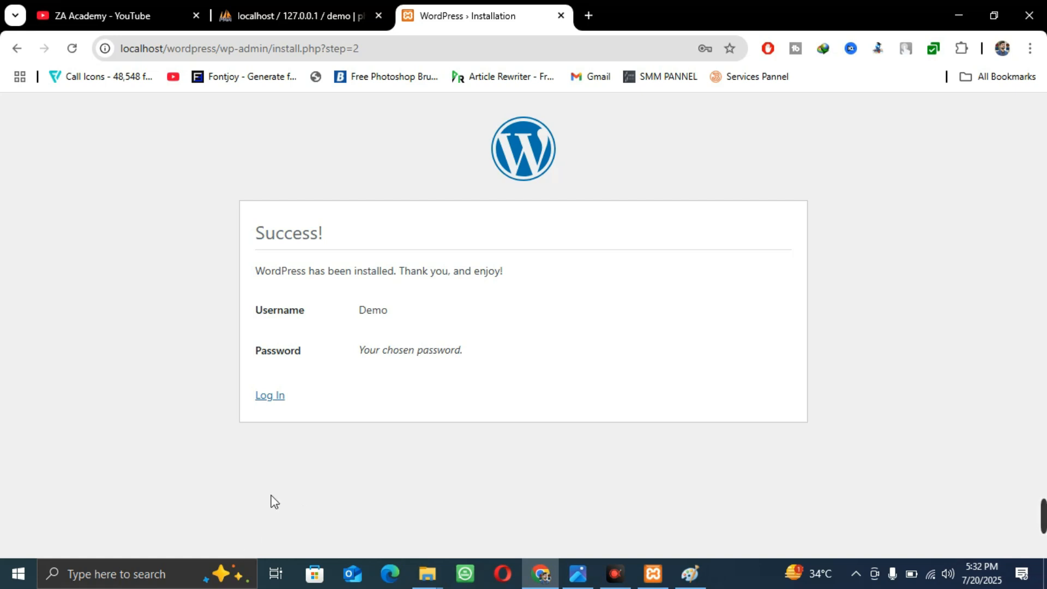
Log in with the admin username and password, with Remember Me ticked
left_click(280, 403)
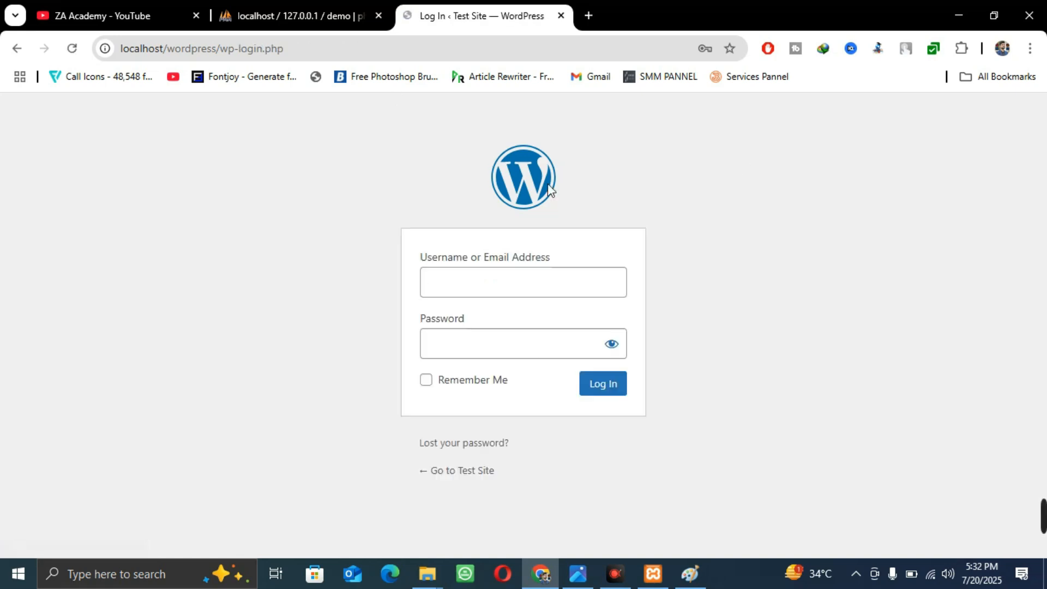
left_click(501, 288)
type("demo")
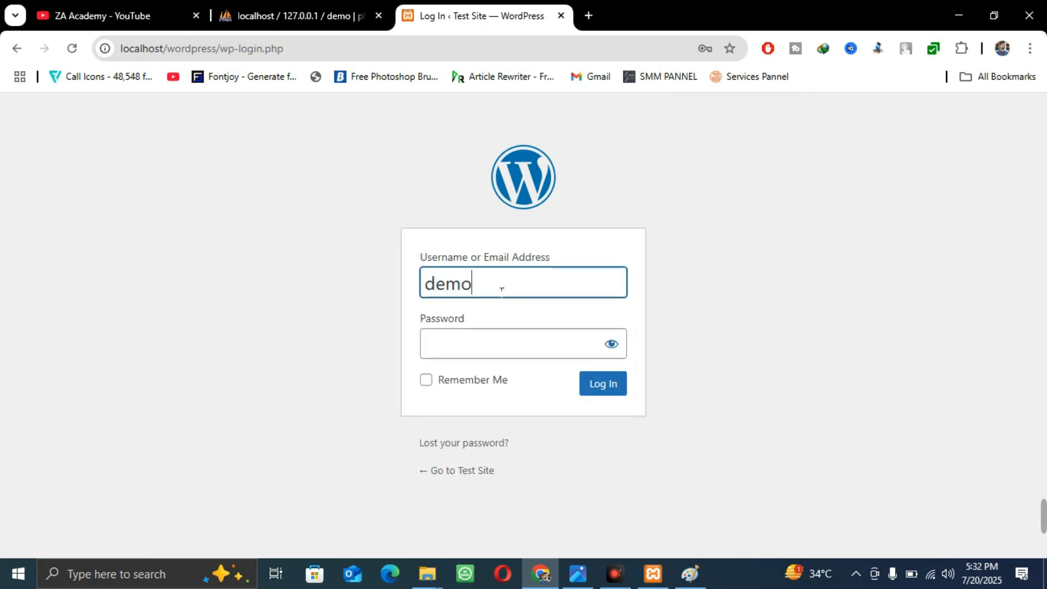
key("Tab")
type("demo")
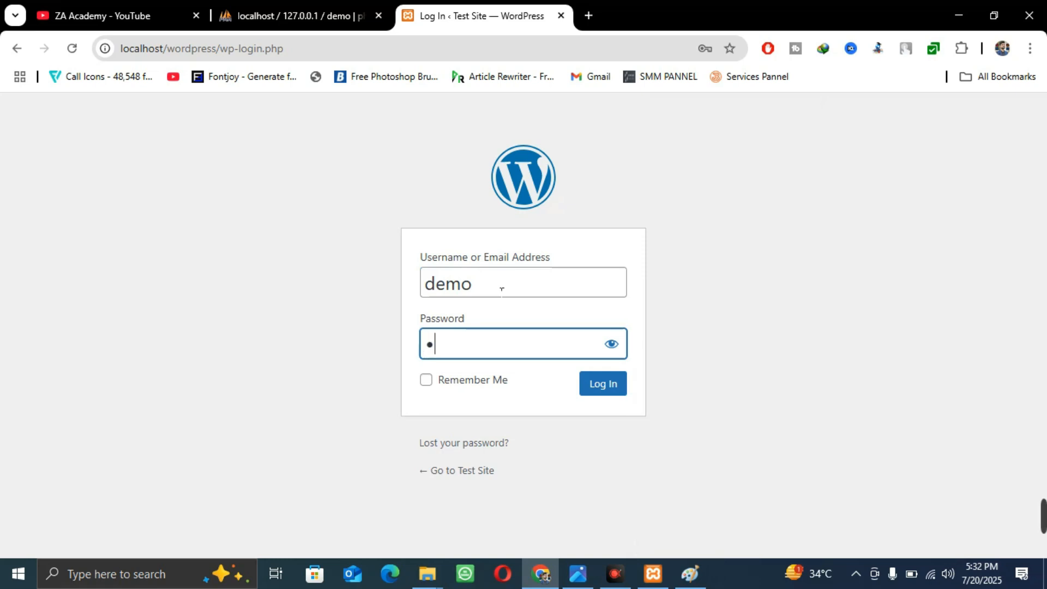
type("••••••")
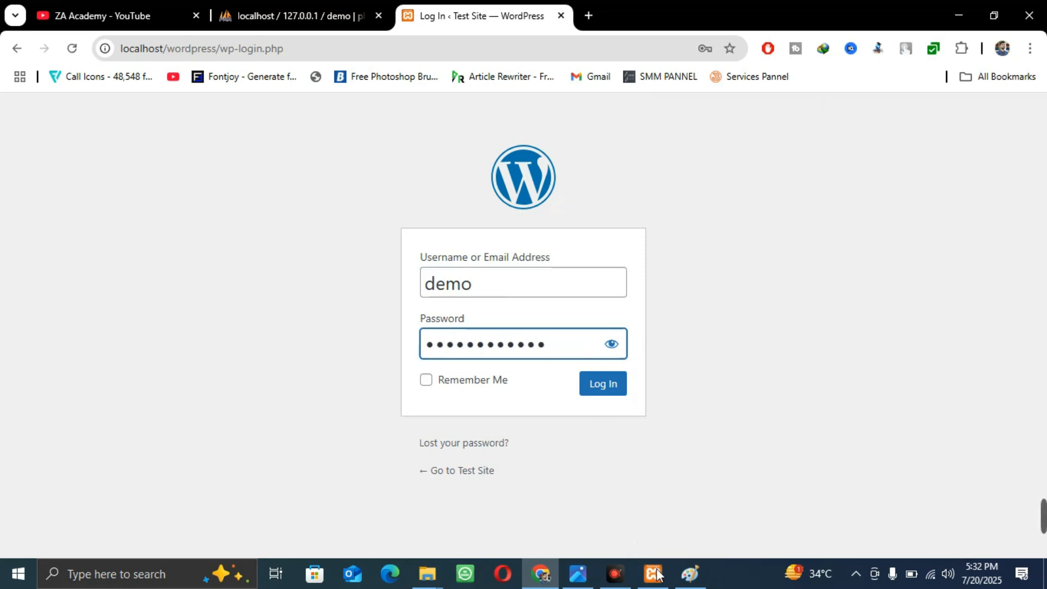
left_click(689, 573)
scroll(539, 332, "down", 3)
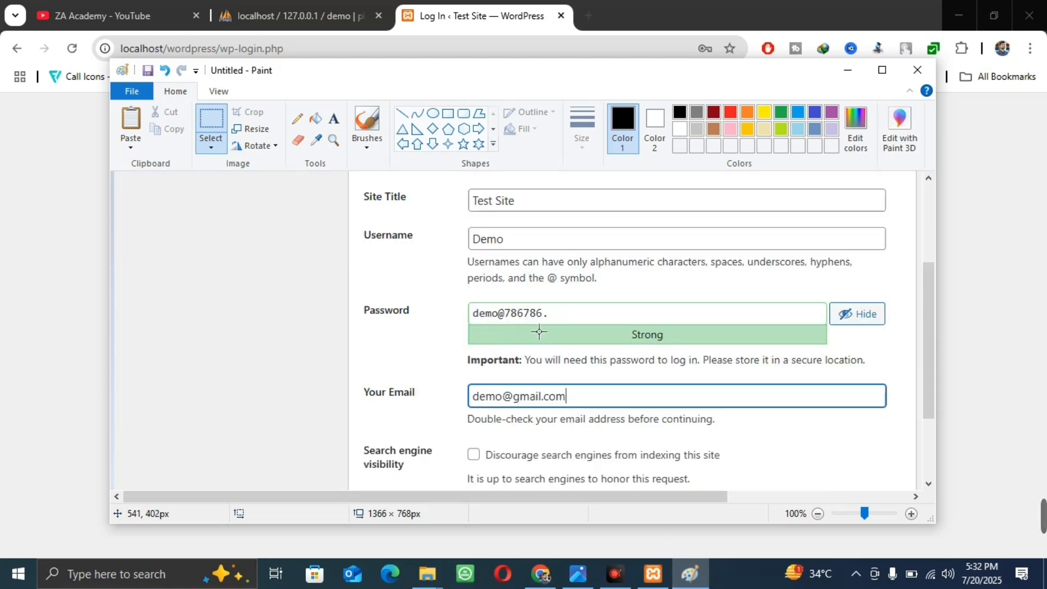
left_click(94, 345)
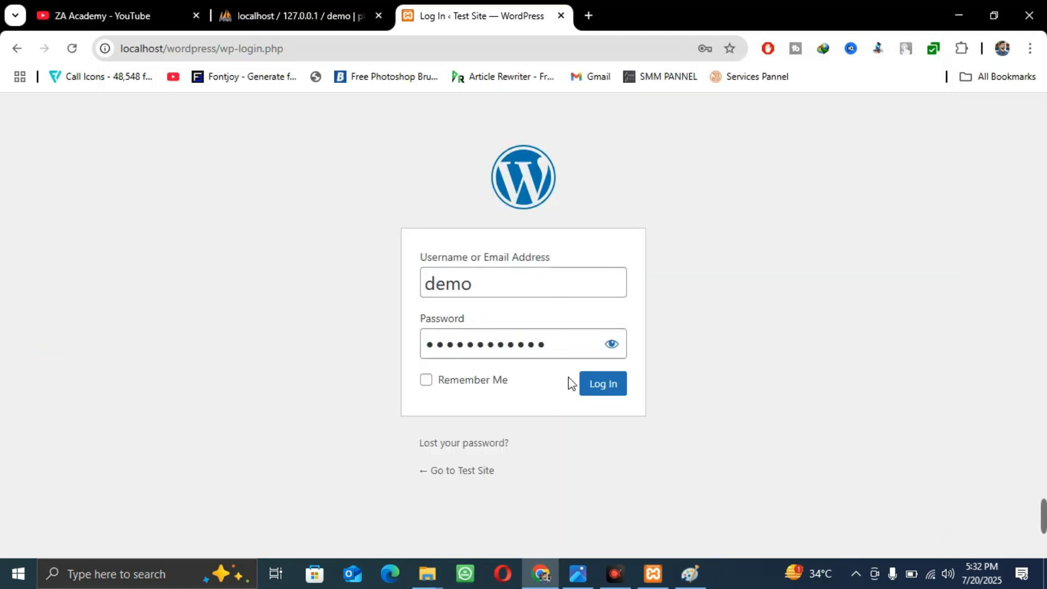
left_click(510, 379)
left_click(603, 383)
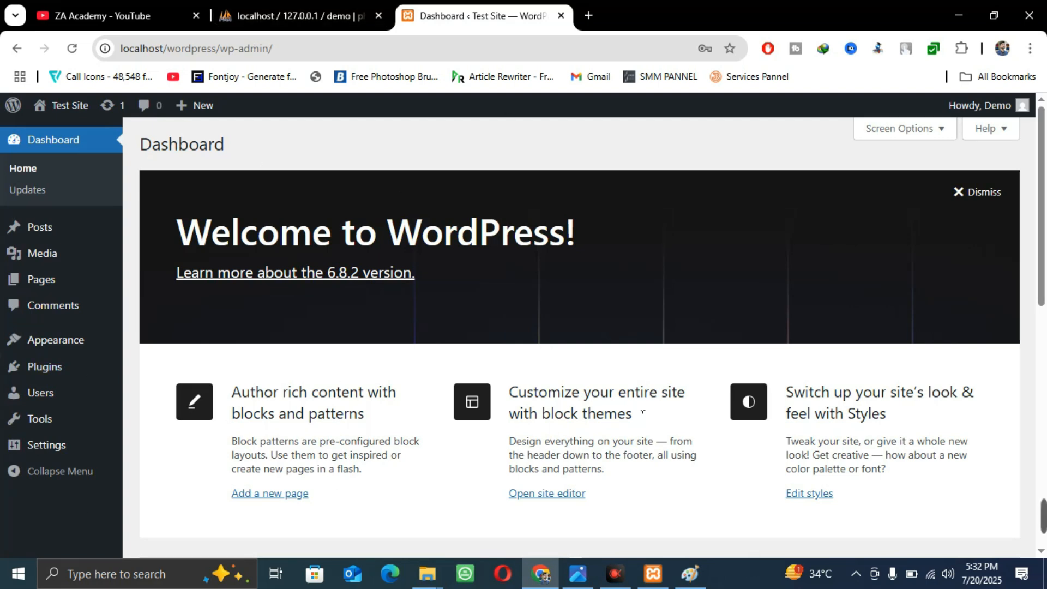
Open Visit Site in a new tab, view the public site, then return to the Dashboard
scroll(600, 296, "down", 3)
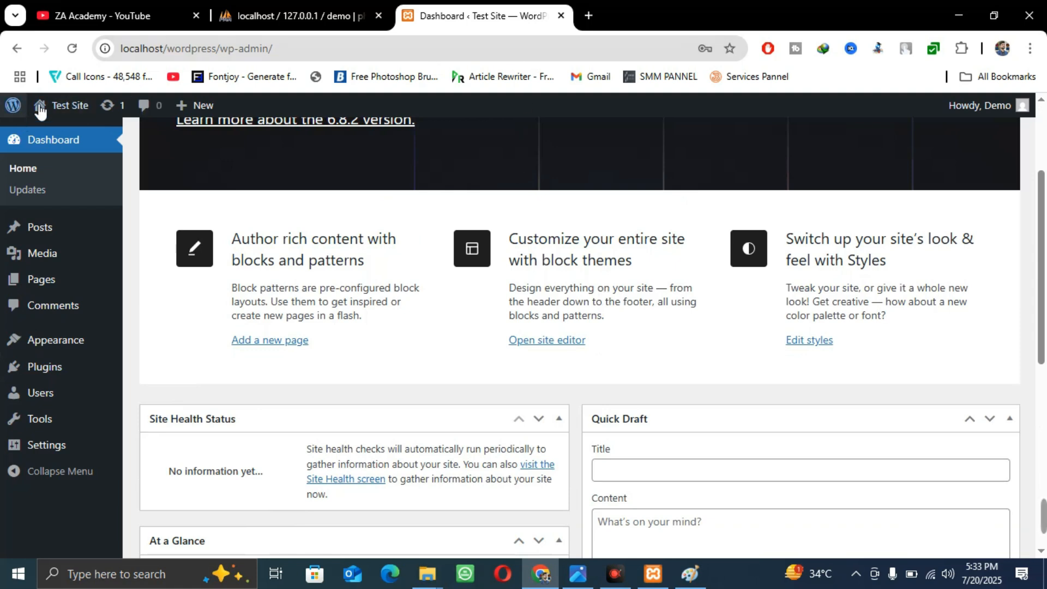
mouse_move(45, 111)
right_click(64, 133)
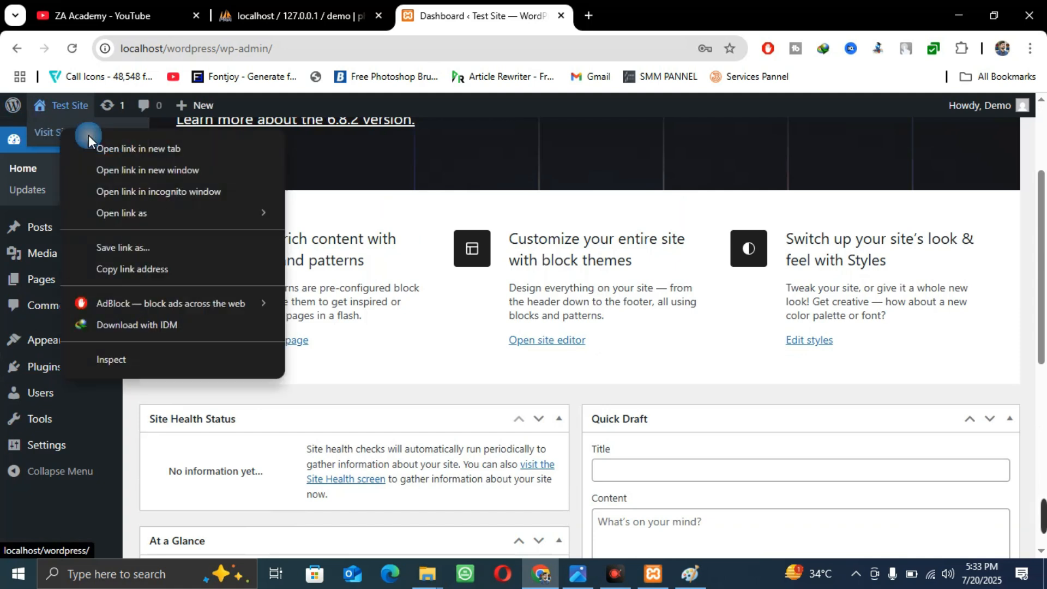
left_click(119, 143)
left_click(634, 1)
left_click(516, 7)
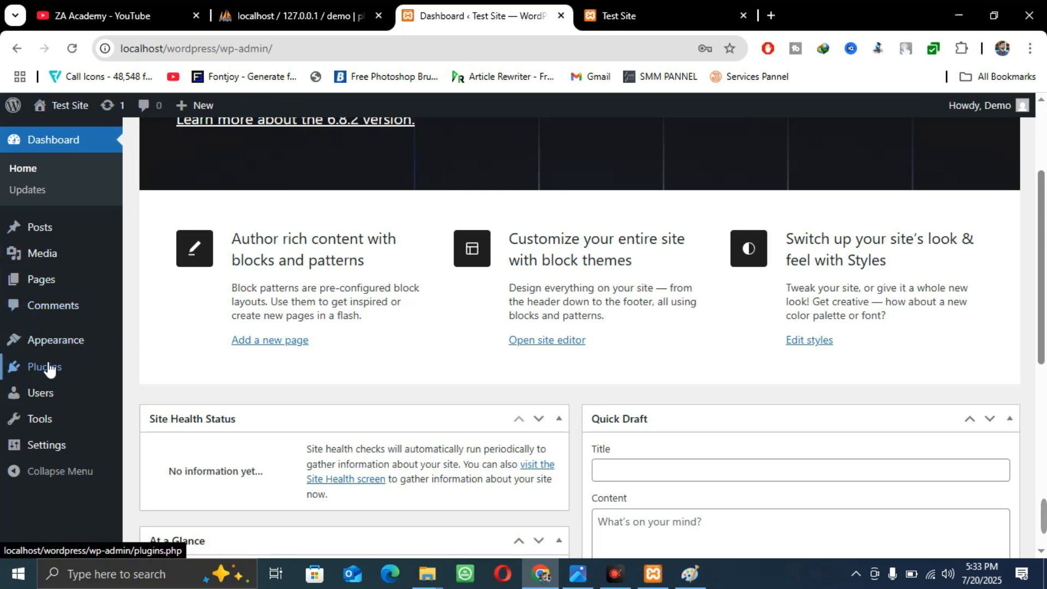
Search the Plugins > Add Plugin directory for formidable
left_click(46, 376)
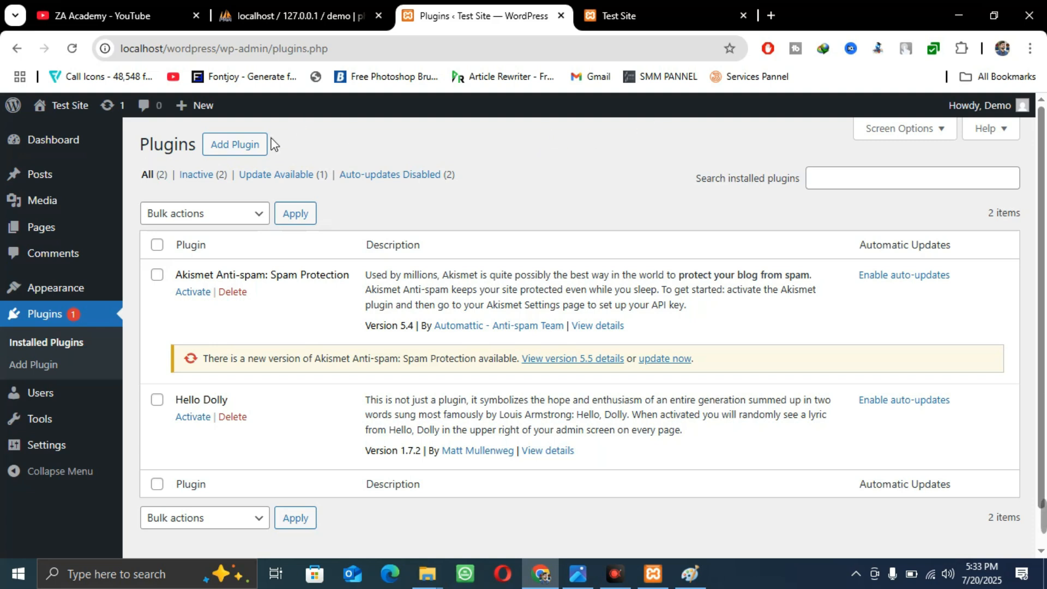
left_click(252, 144)
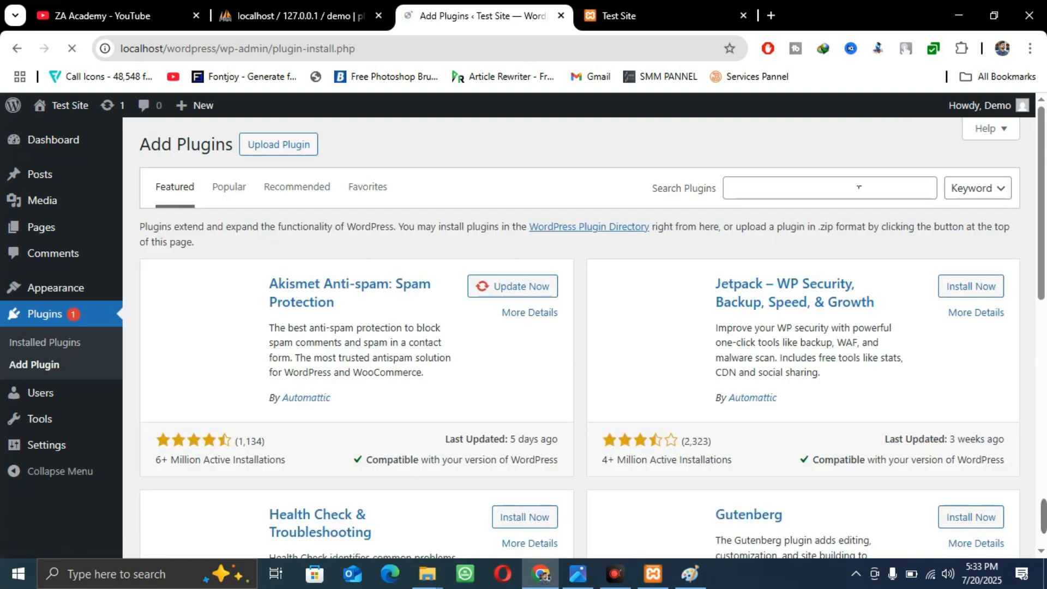
left_click(832, 189)
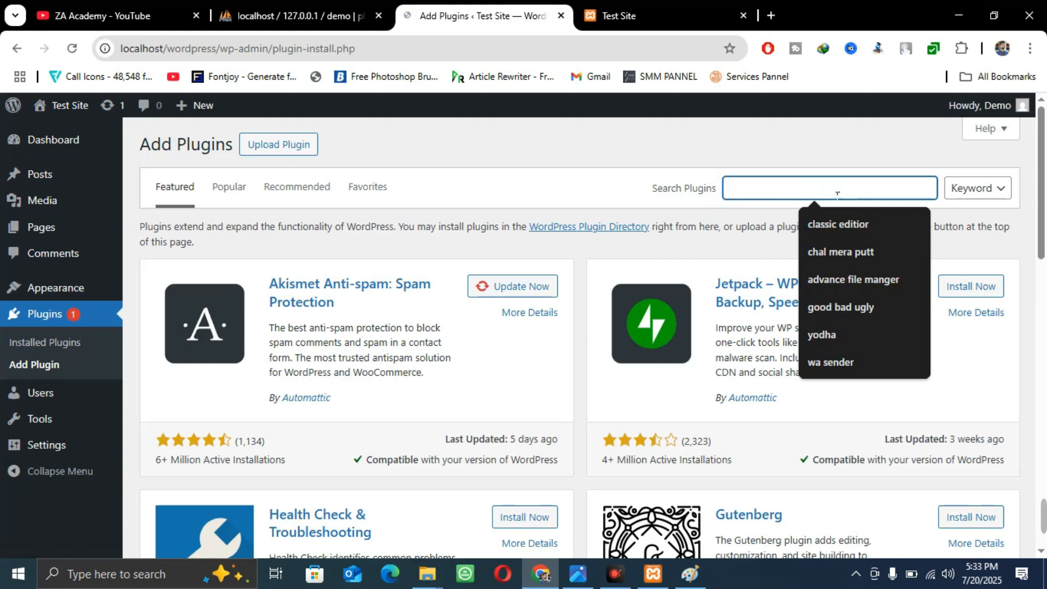
type("forma")
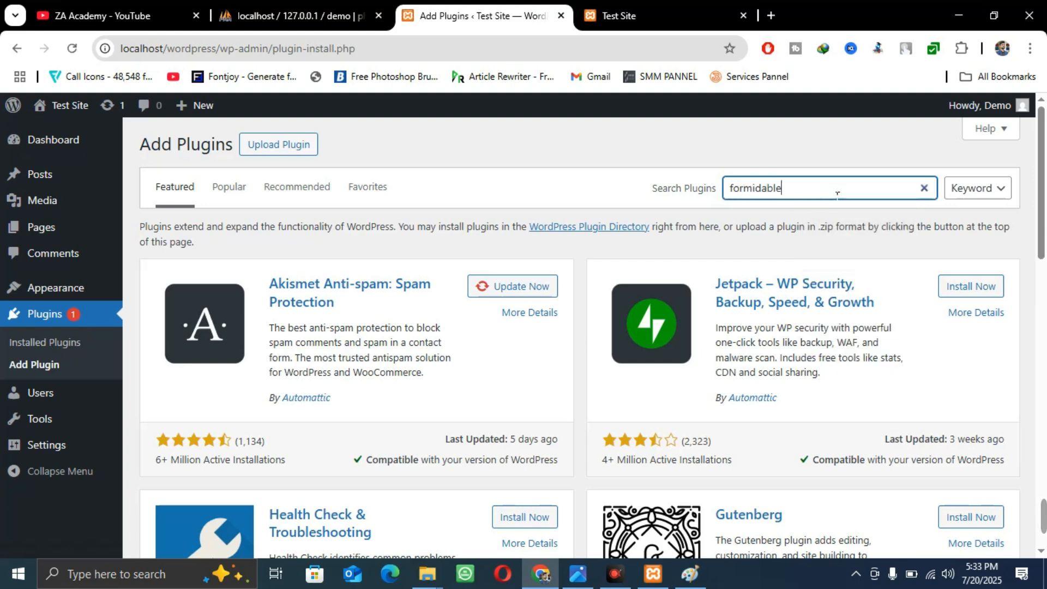
type("dable")
key("Return")
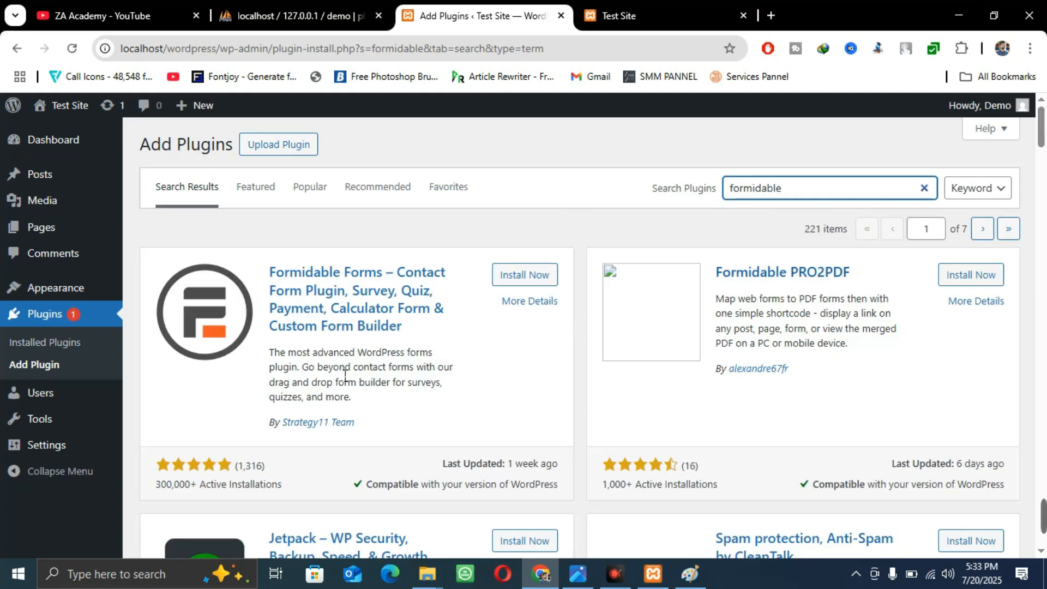
Install Formidable Forms from its result card, switching between browser tabs while it installs
left_click(525, 274)
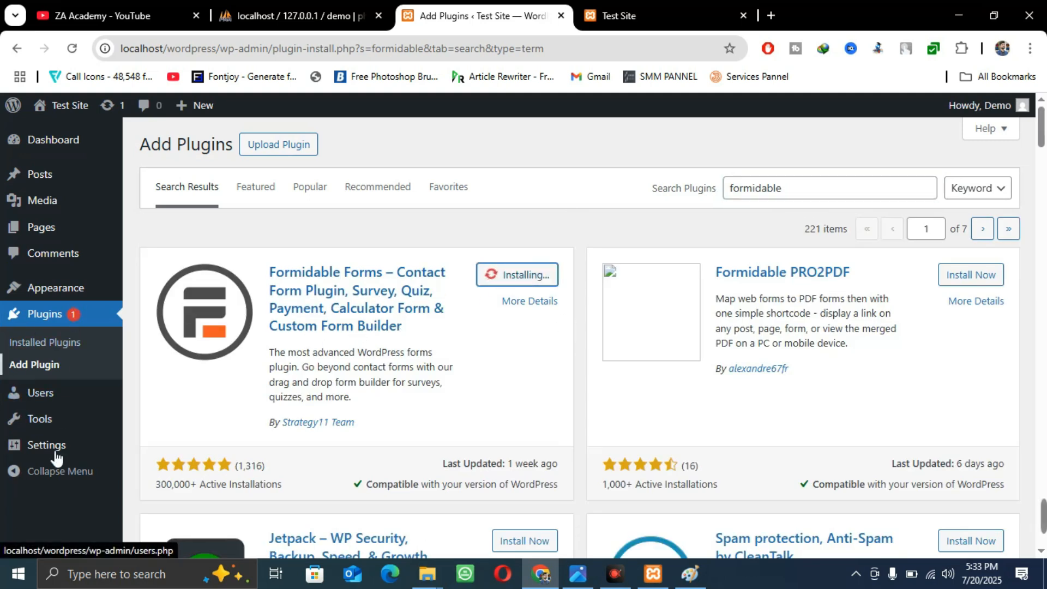
left_click(694, 7)
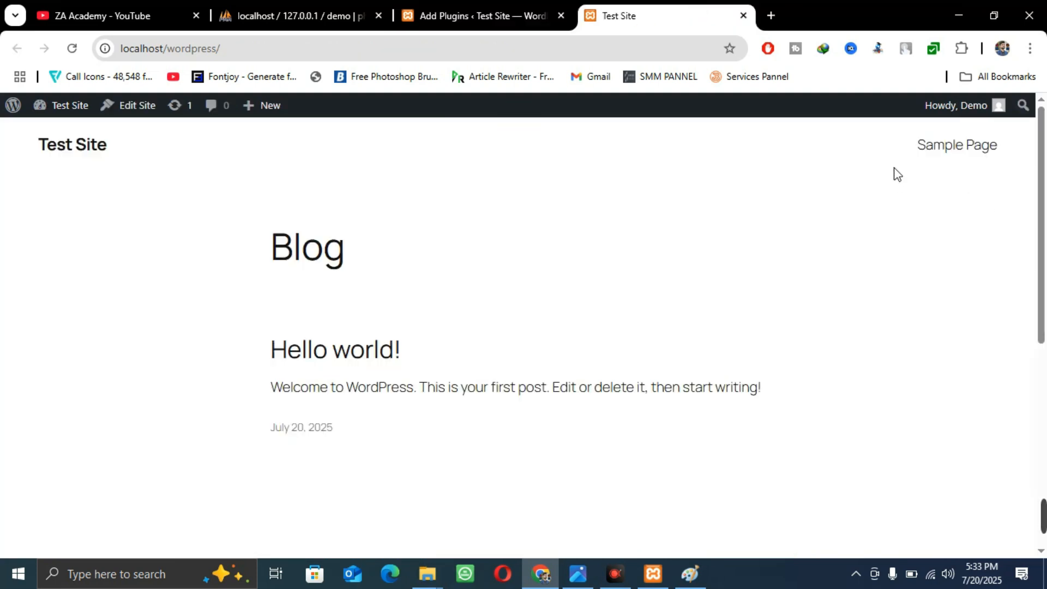
left_click(403, 11)
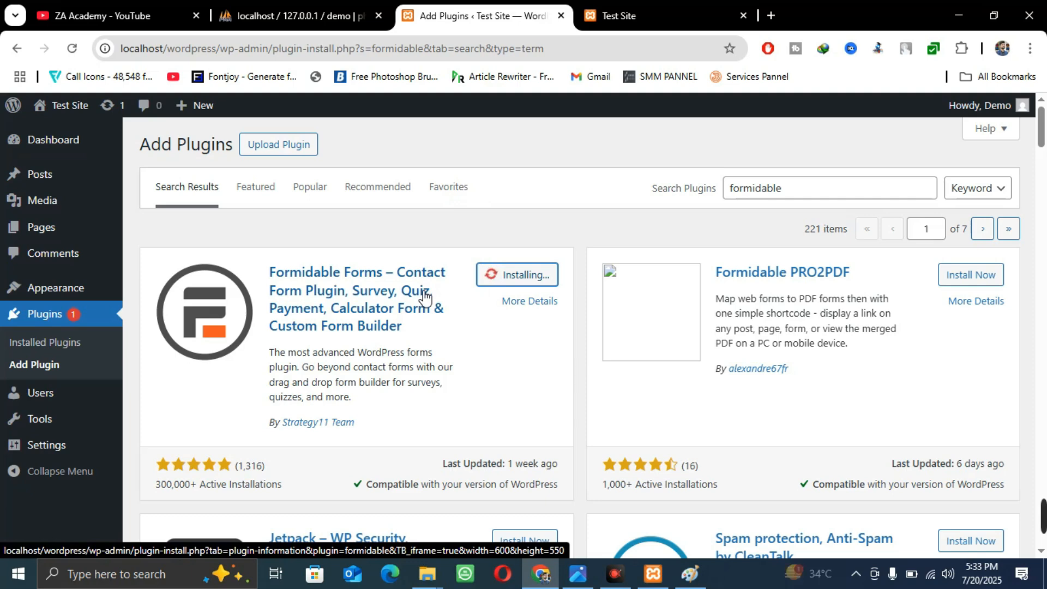
left_click(125, 16)
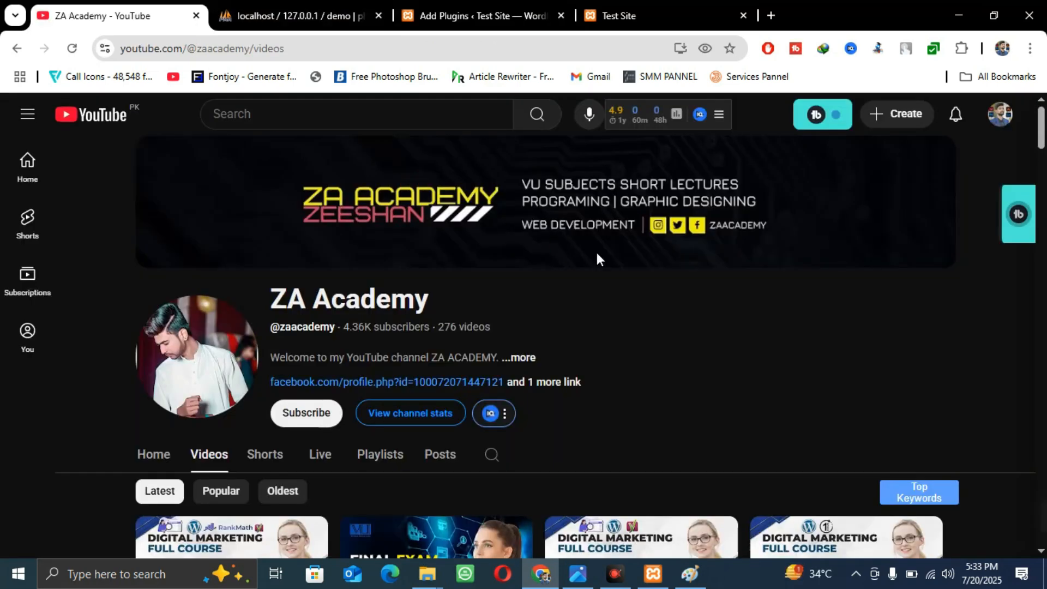
scroll(655, 338, "down", 3)
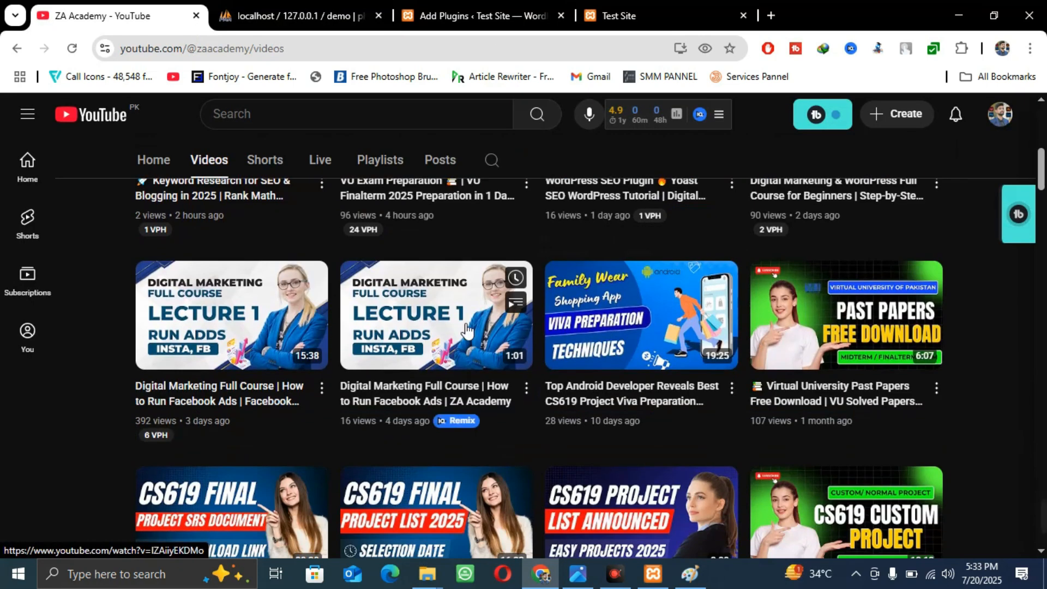
scroll(823, 279, "up", 4)
left_click(661, 14)
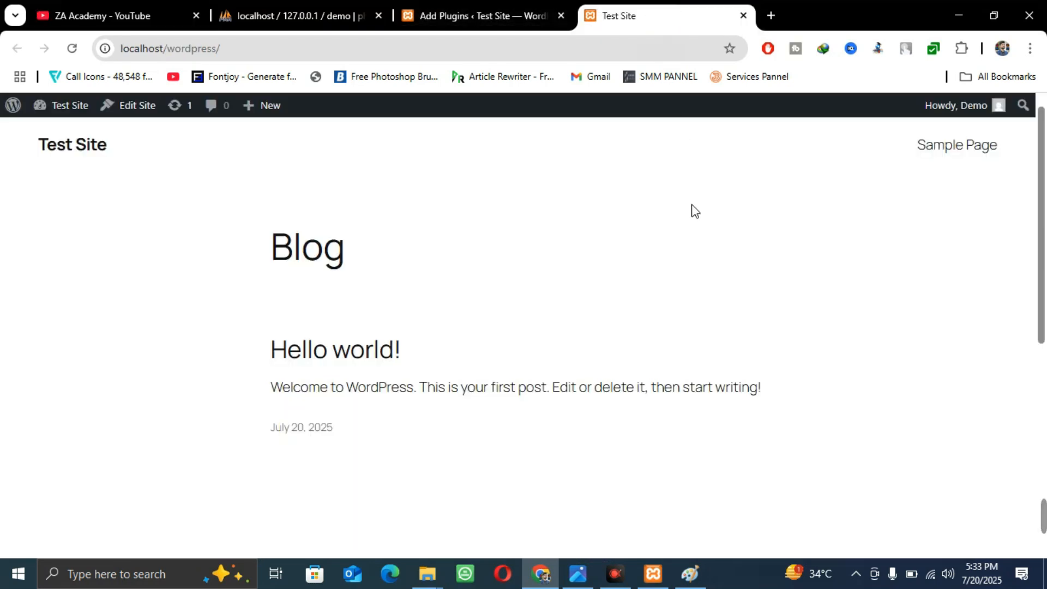
left_click(426, 6)
Activate Formidable Forms, dismiss the welcome promotion, and choose Go to Dashboard
left_click(550, 278)
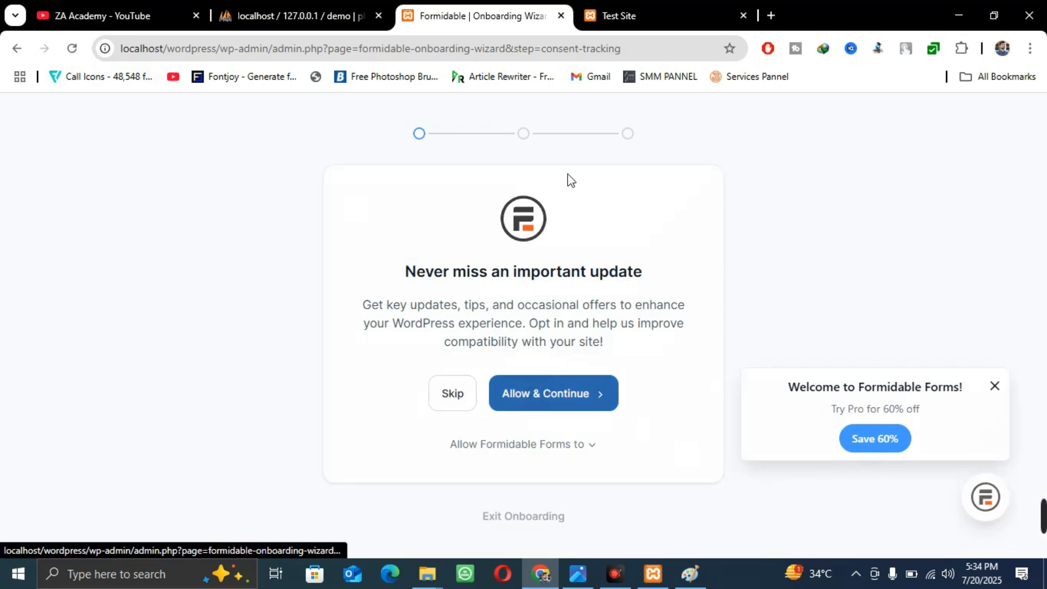
left_click(997, 386)
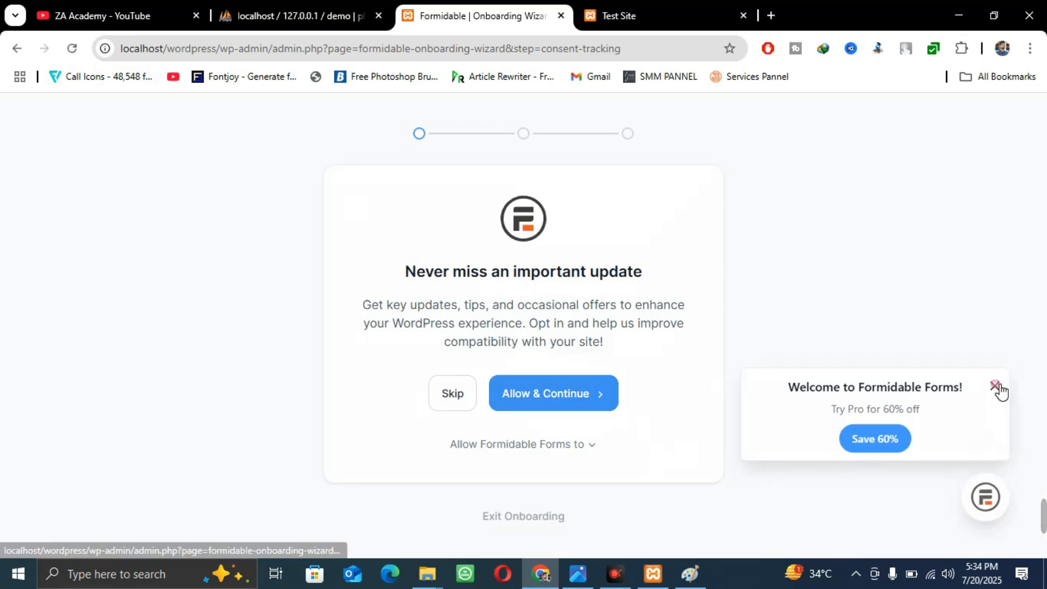
left_click(586, 447)
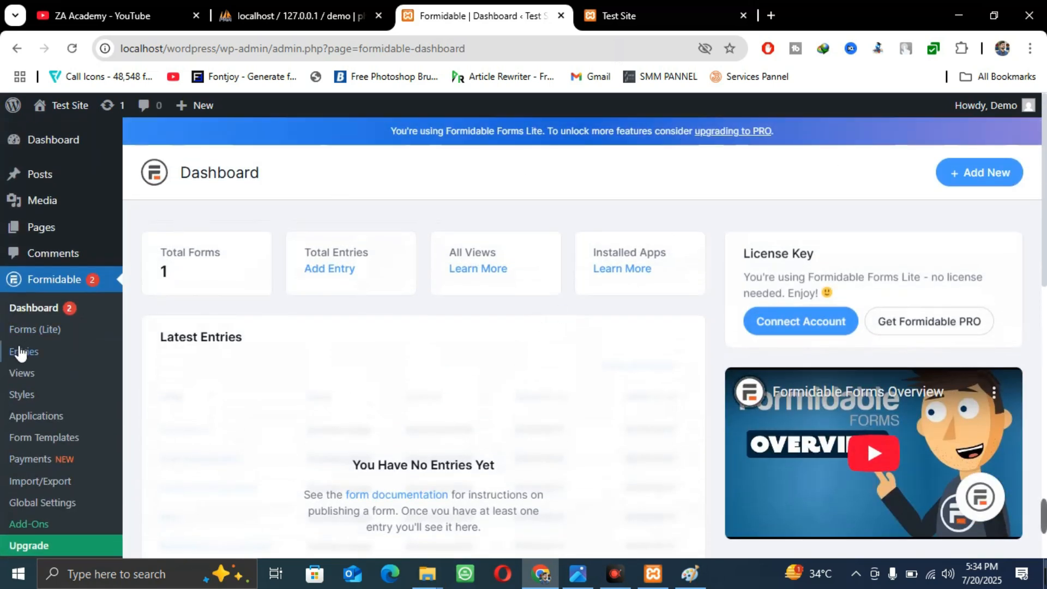
Open the Contact Us form in the builder, review its fields, update it, and close the builder
left_click(25, 330)
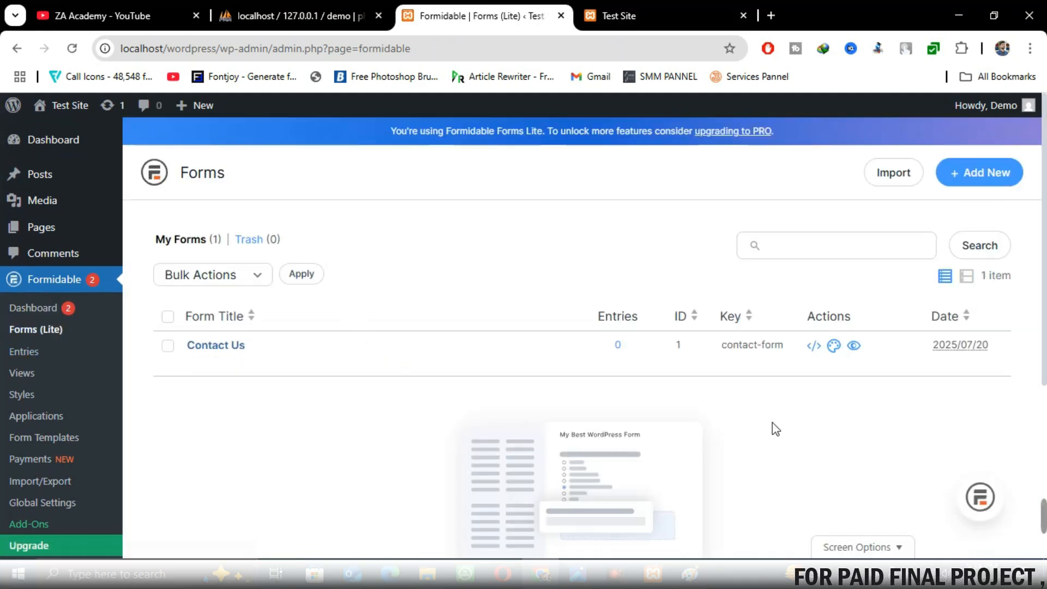
mouse_move(352, 345)
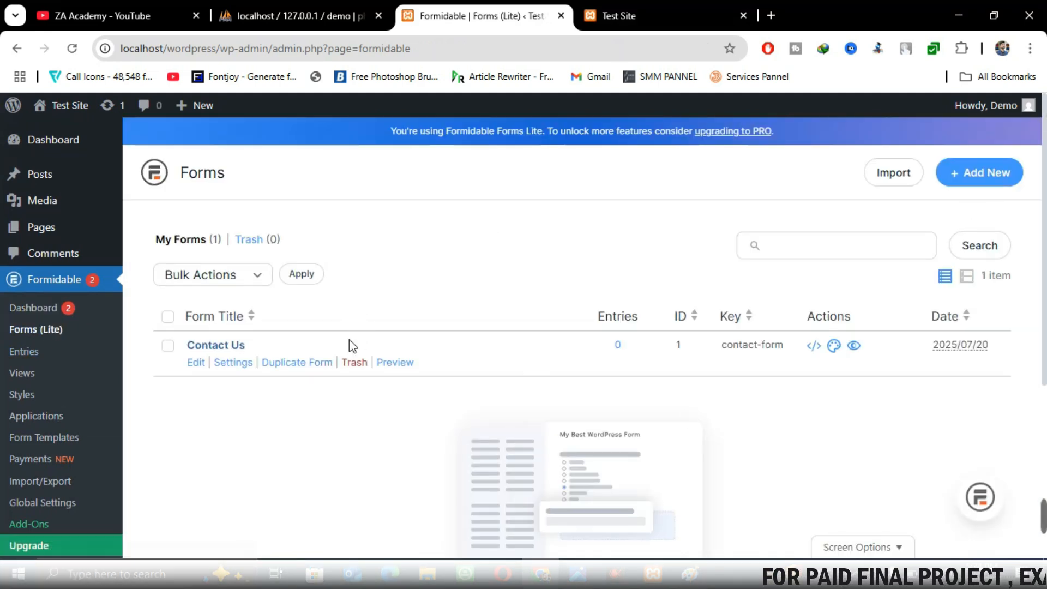
left_click(211, 350)
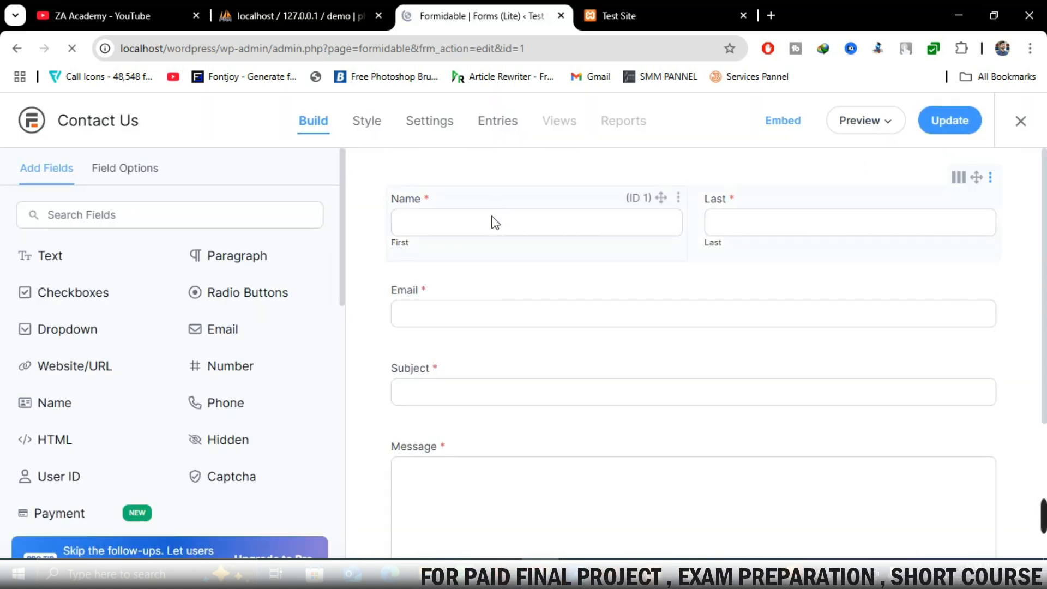
scroll(613, 345, "down", 4)
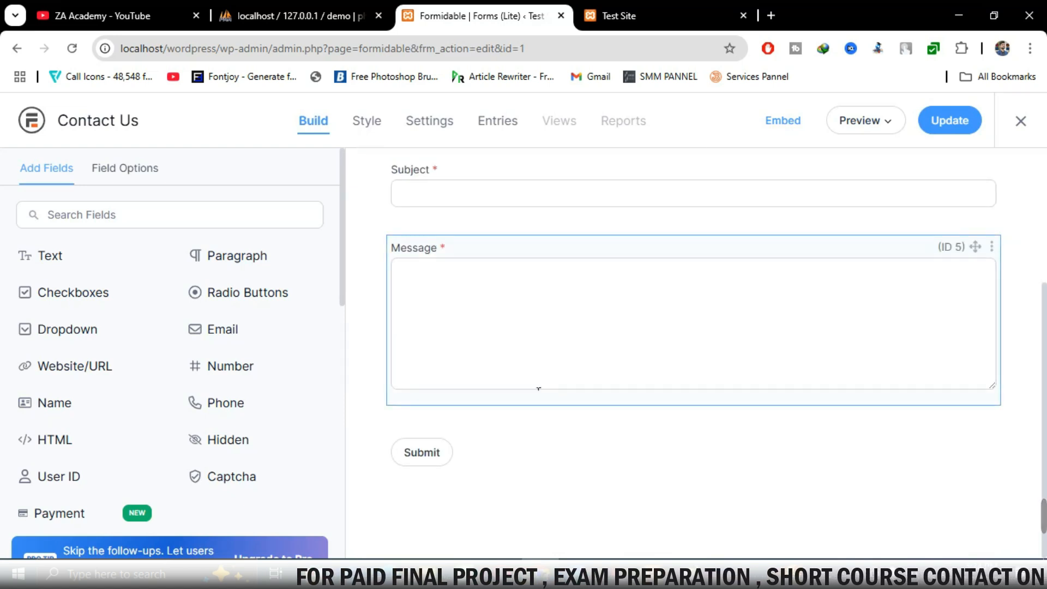
left_click(953, 120)
left_click(1019, 122)
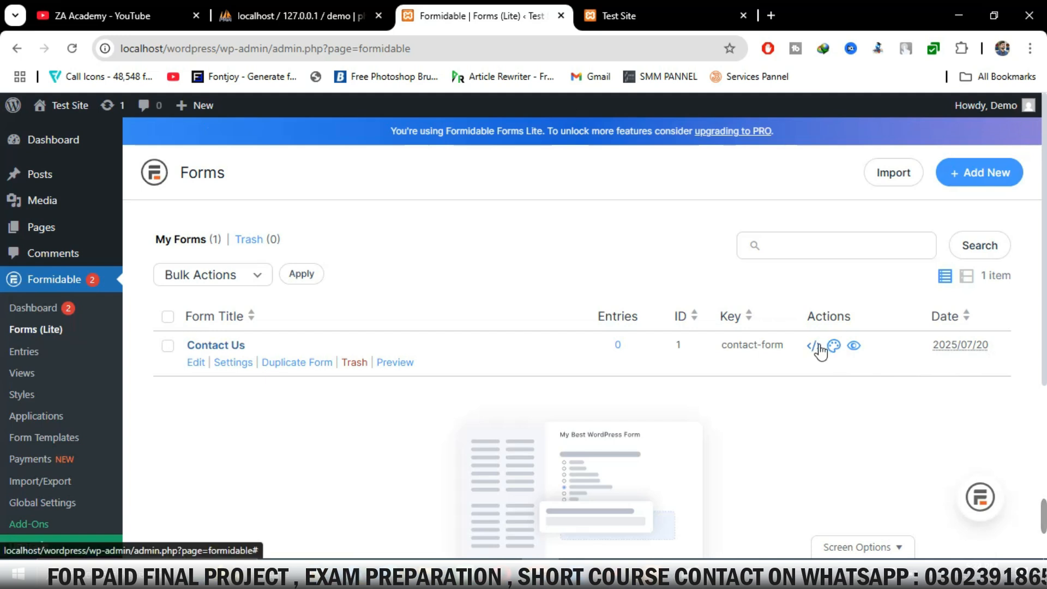
Insert the Contact Us form into the existing Sample Page via the embed options
left_click(813, 347)
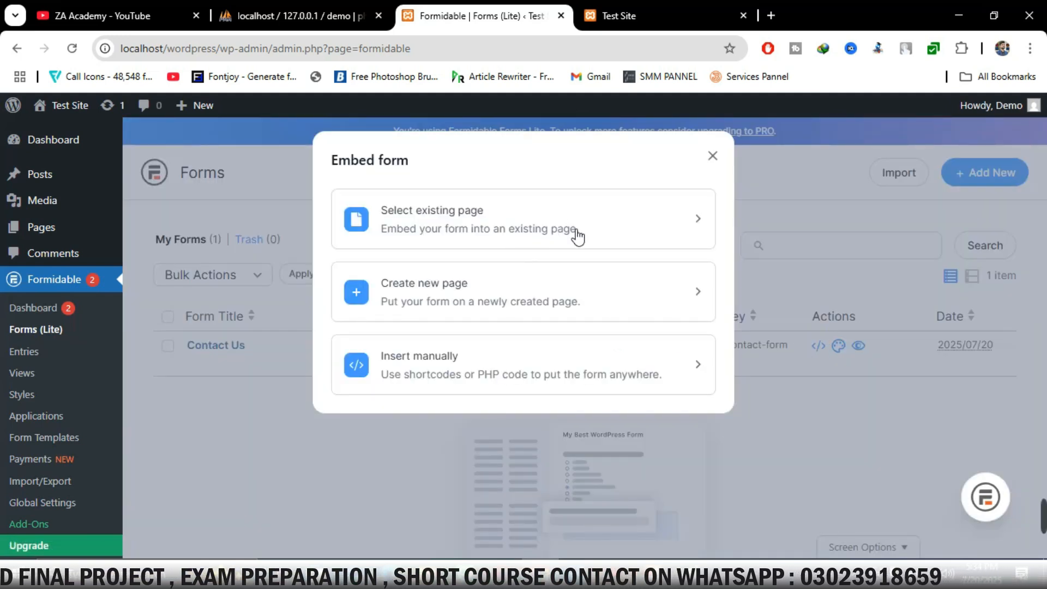
left_click(577, 236)
left_click(421, 233)
left_click(412, 268)
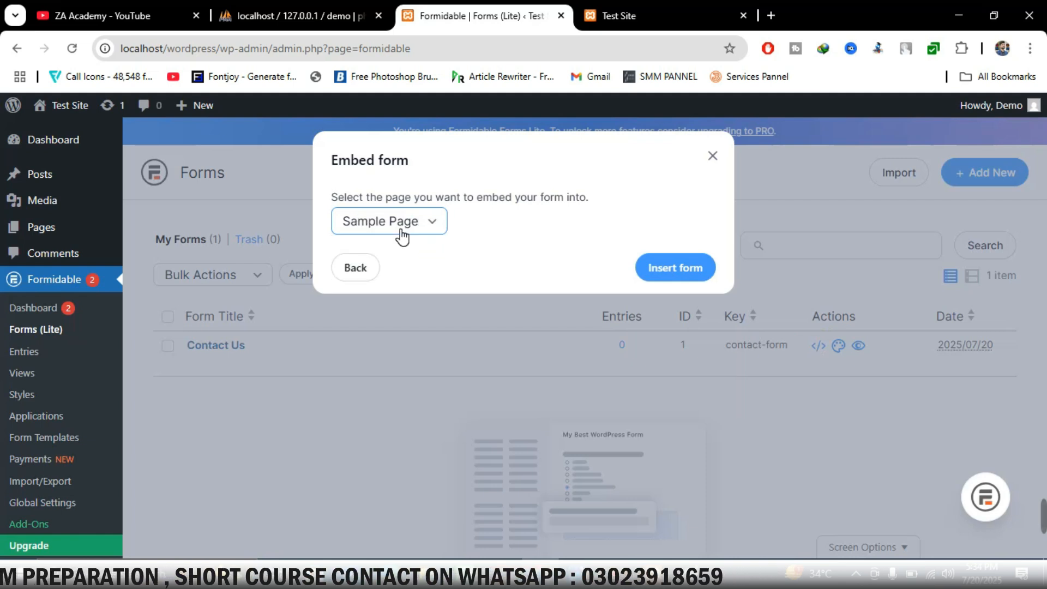
left_click(656, 268)
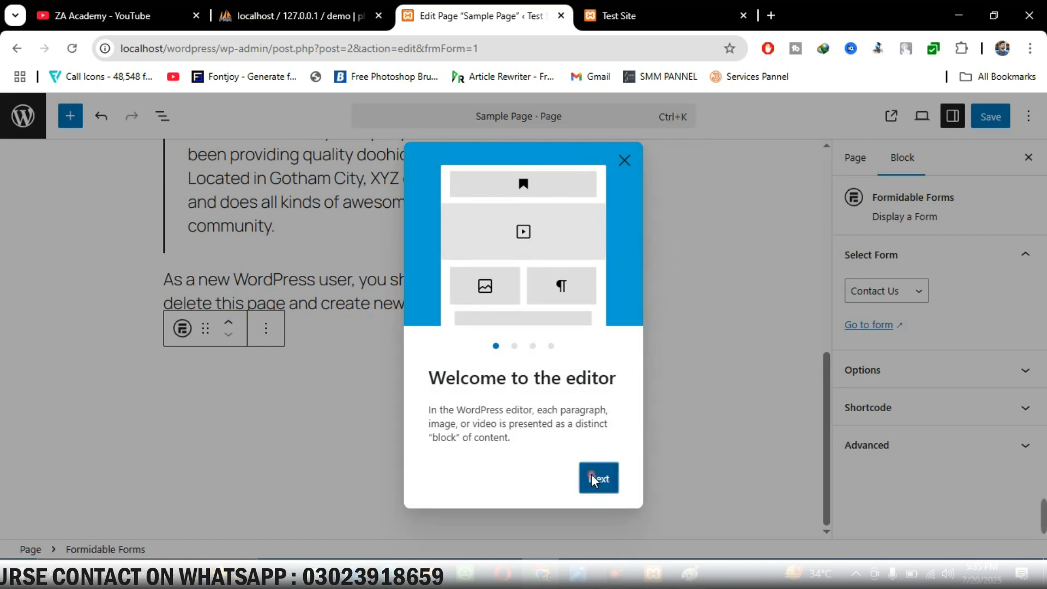
Dismiss the editor welcome guide, save Sample Page, and view it live
left_click(595, 479)
left_click(600, 482)
left_click(605, 484)
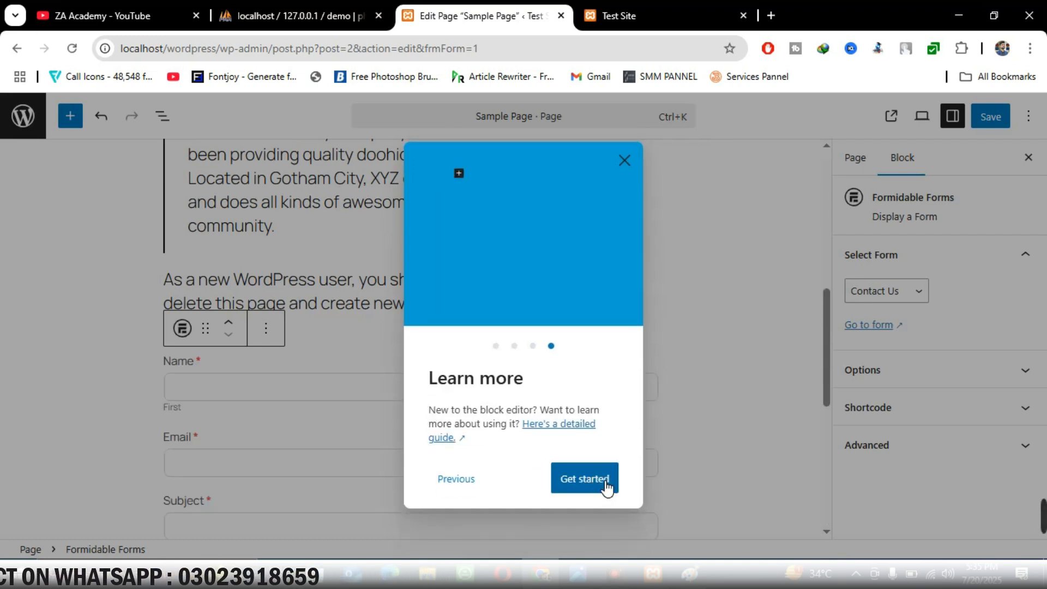
left_click(607, 488)
left_click(990, 117)
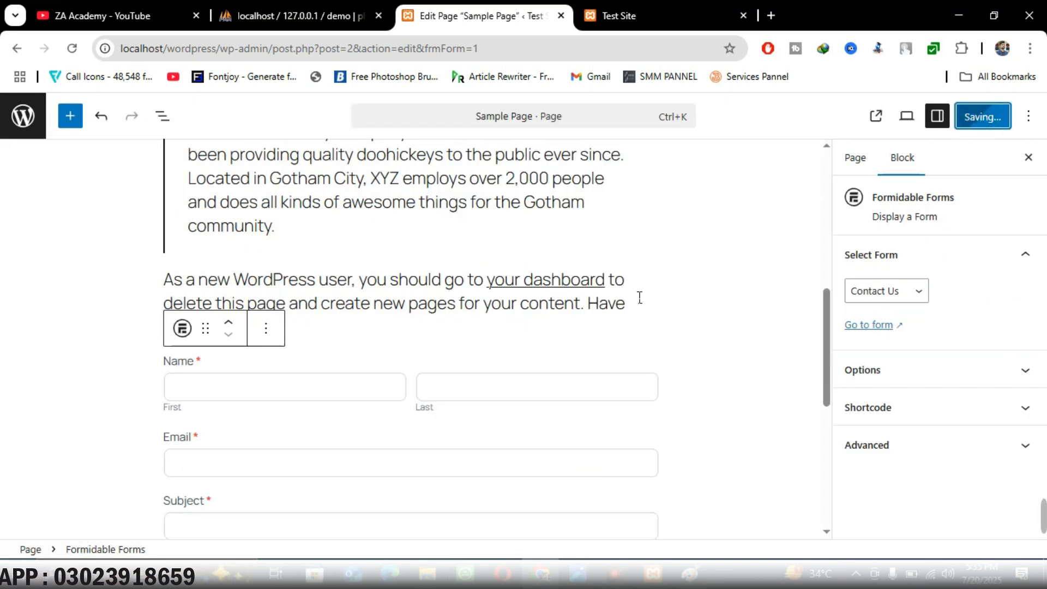
left_click(142, 524)
Fill the contact form's first name and e-mail fields with test details
scroll(456, 229, "down", 6)
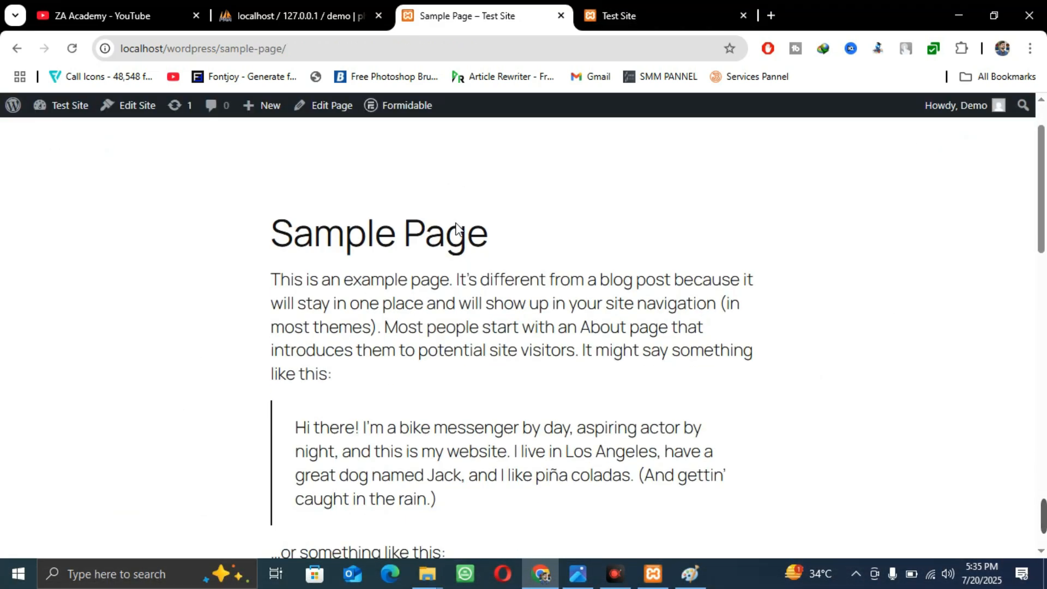
scroll(457, 229, "down", 8)
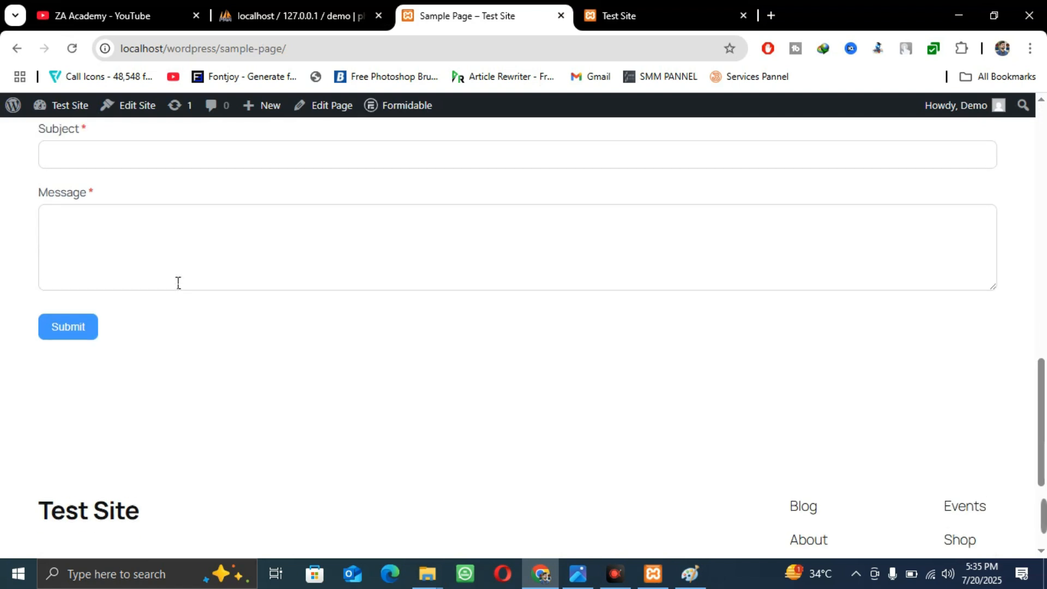
scroll(89, 297, "up", 5)
scroll(450, 368, "down", 6)
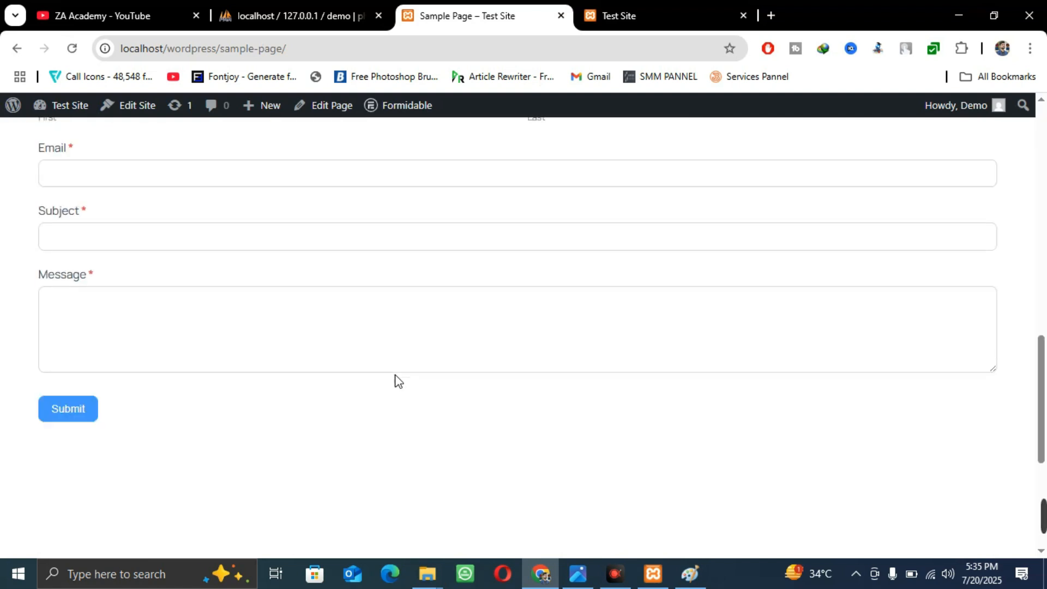
scroll(264, 327, "up", 5)
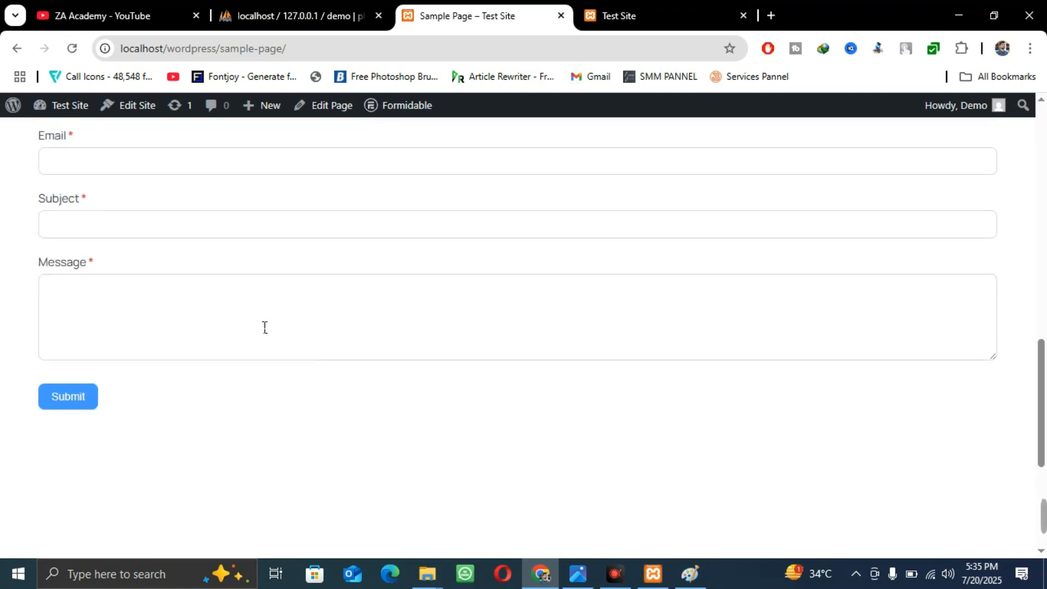
left_click(122, 242)
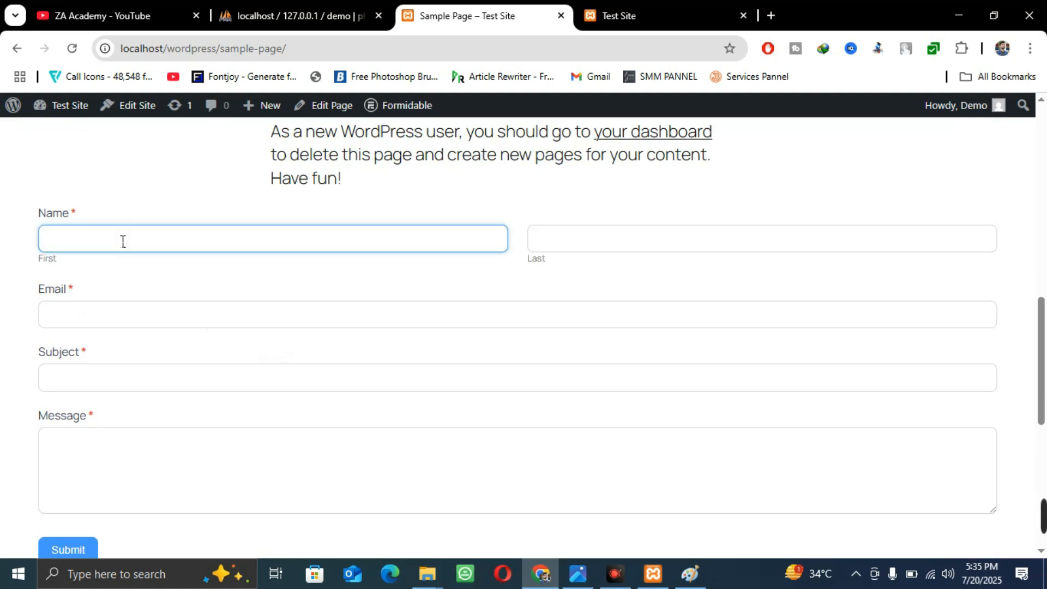
type("Shan")
key("Tab")
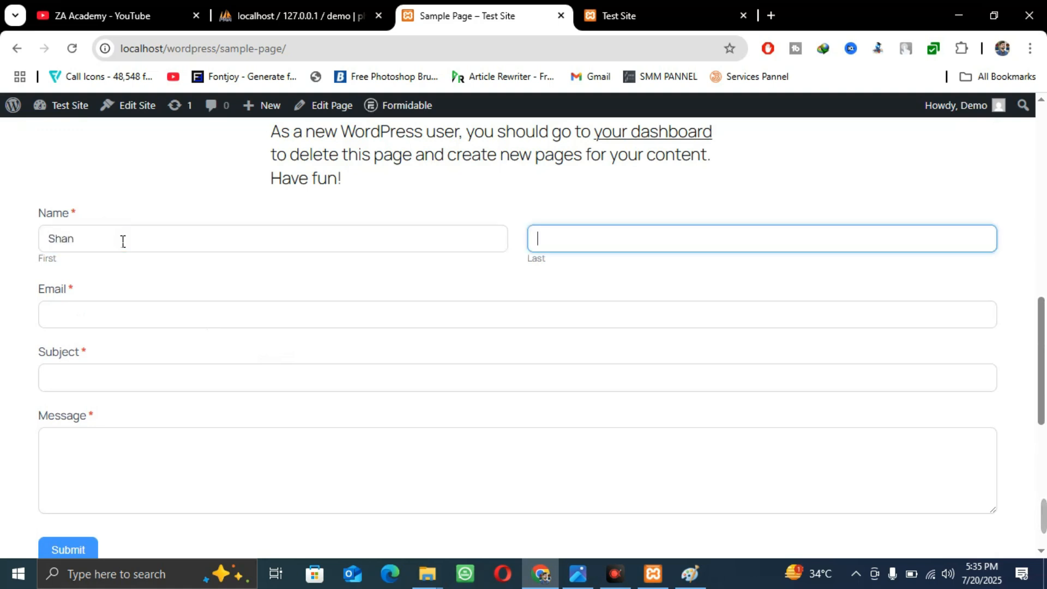
key("Tab")
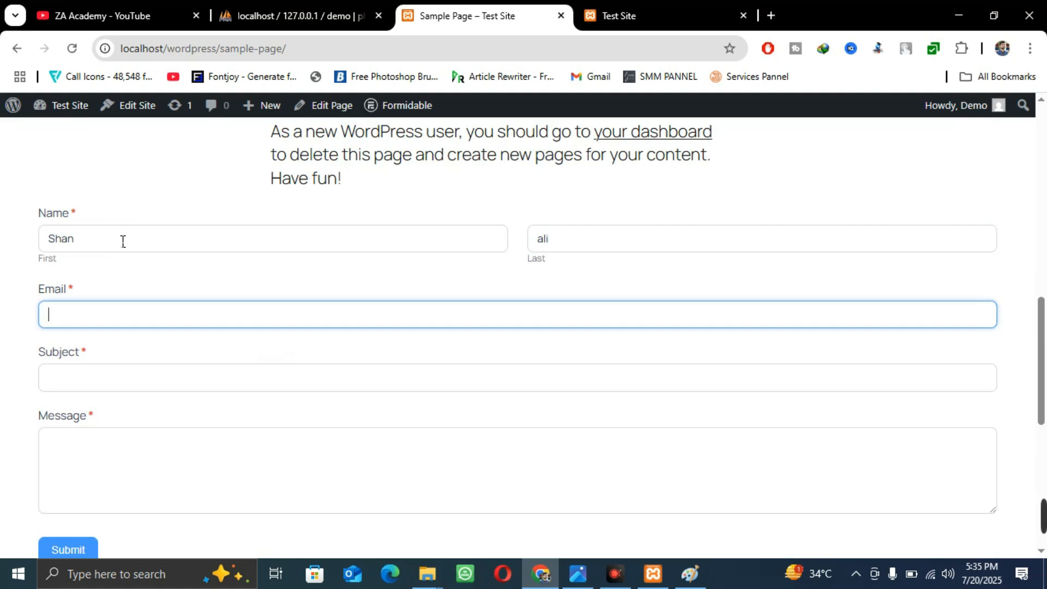
type("a")
key("BackSpace")
key("Tab")
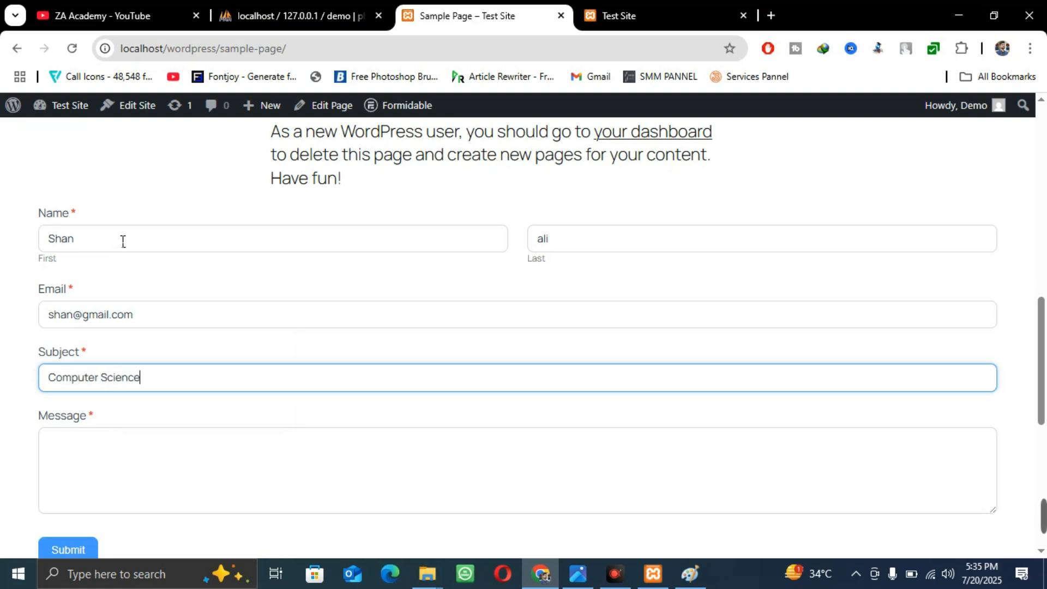
Type the test message 'asdasda' and submit the contact form
left_click(357, 474)
type("asdasda")
scroll(104, 436, "down", 4)
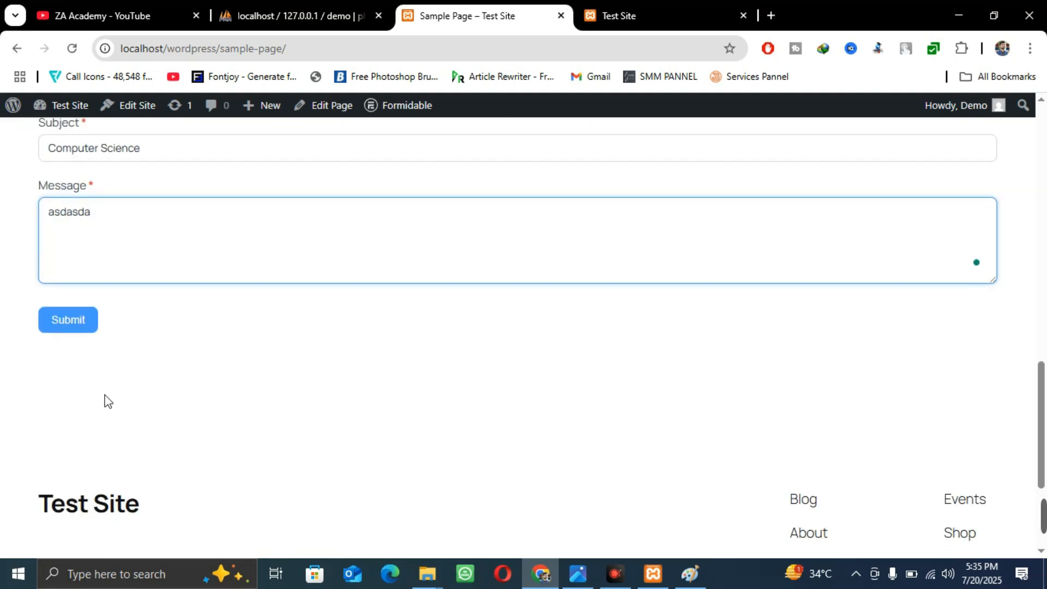
left_click(77, 326)
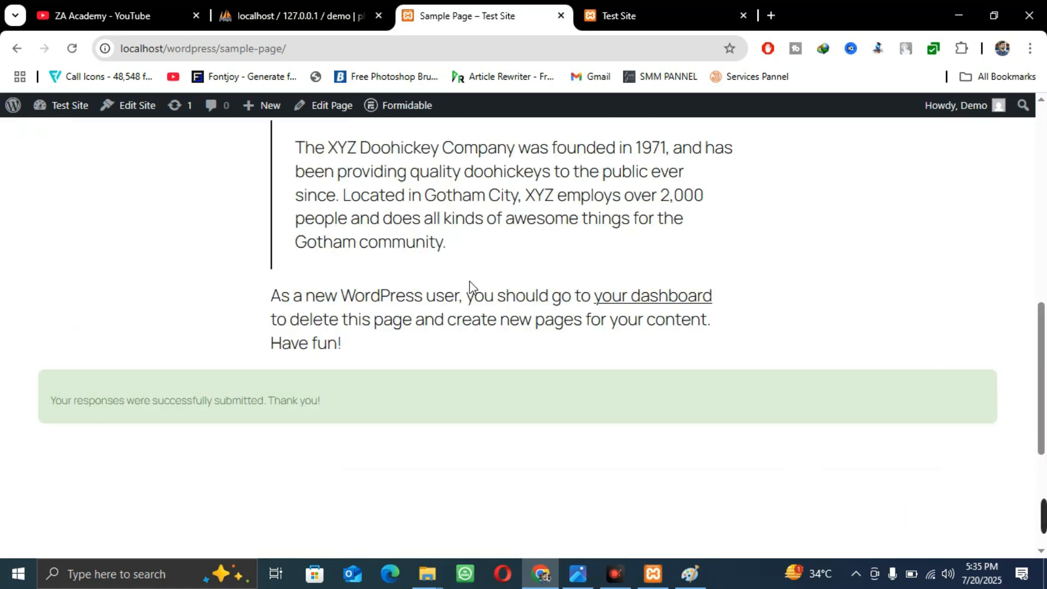
Switch to the Test Site tab and open the About WordPress page from the logo menu
scroll(327, 443, "up", 10)
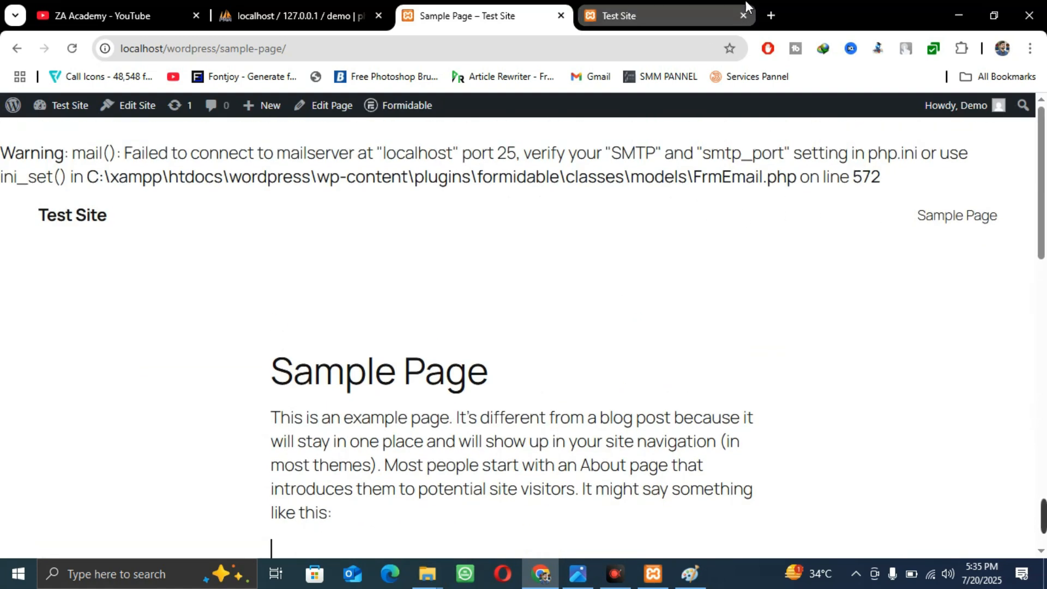
left_click(668, 10)
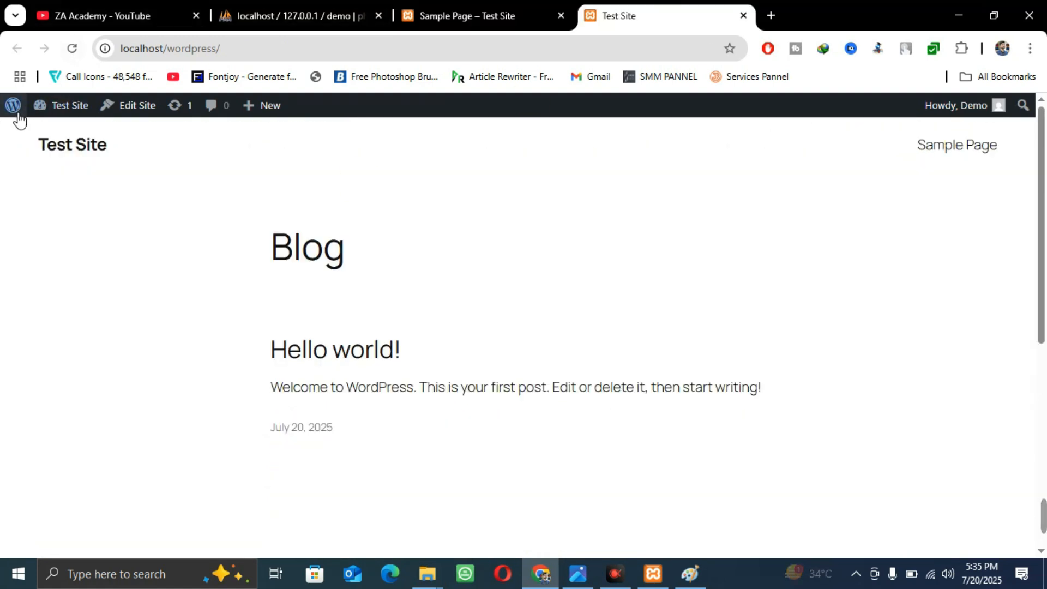
mouse_move(17, 112)
left_click(24, 132)
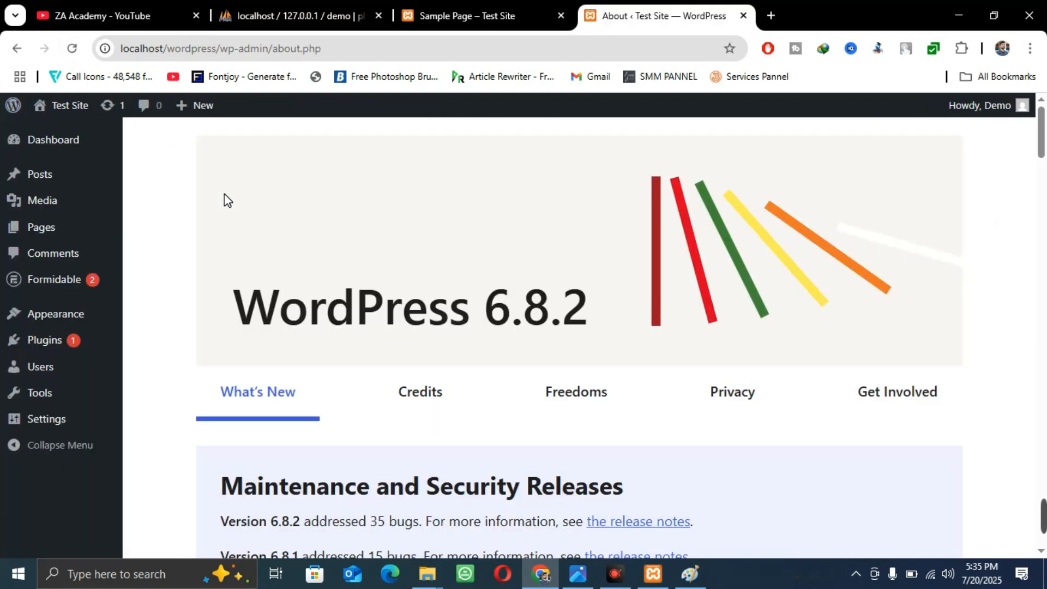
Open the Formidable dashboard and review its 1 entry from Contact Us
mouse_move(63, 281)
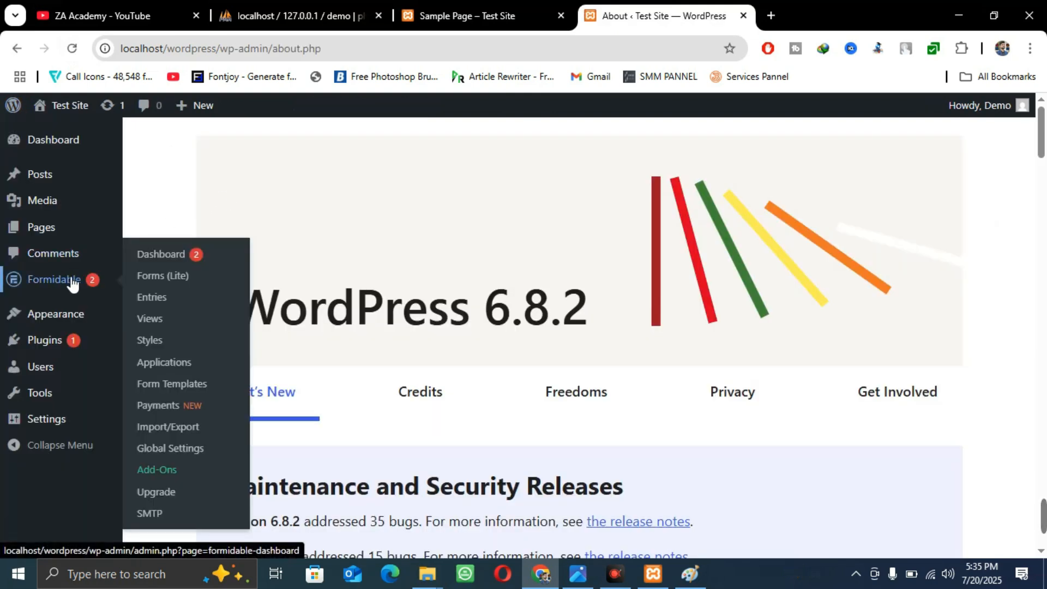
left_click(169, 264)
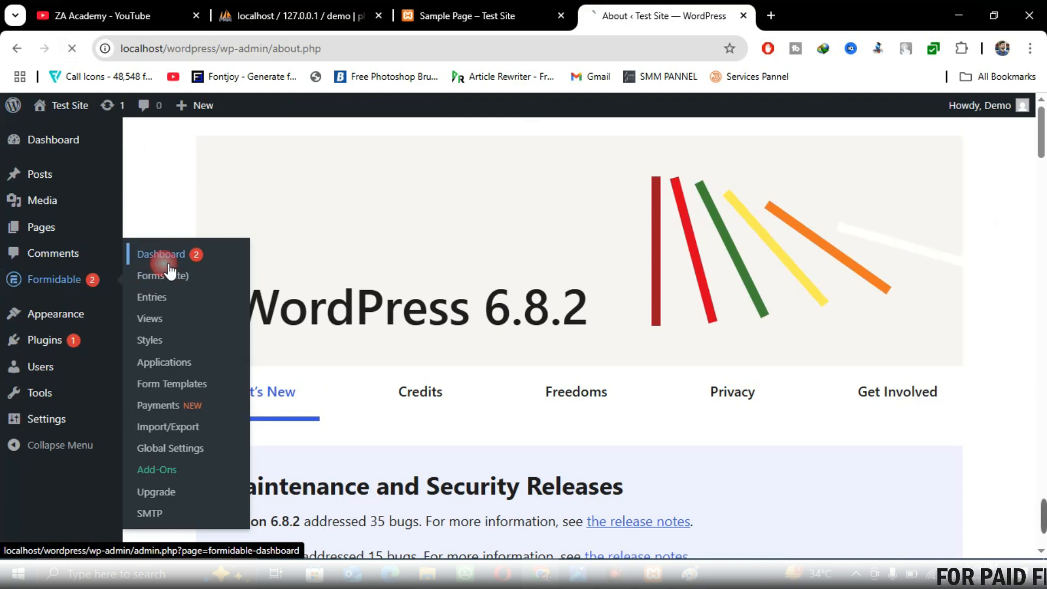
scroll(329, 296, "down", 4)
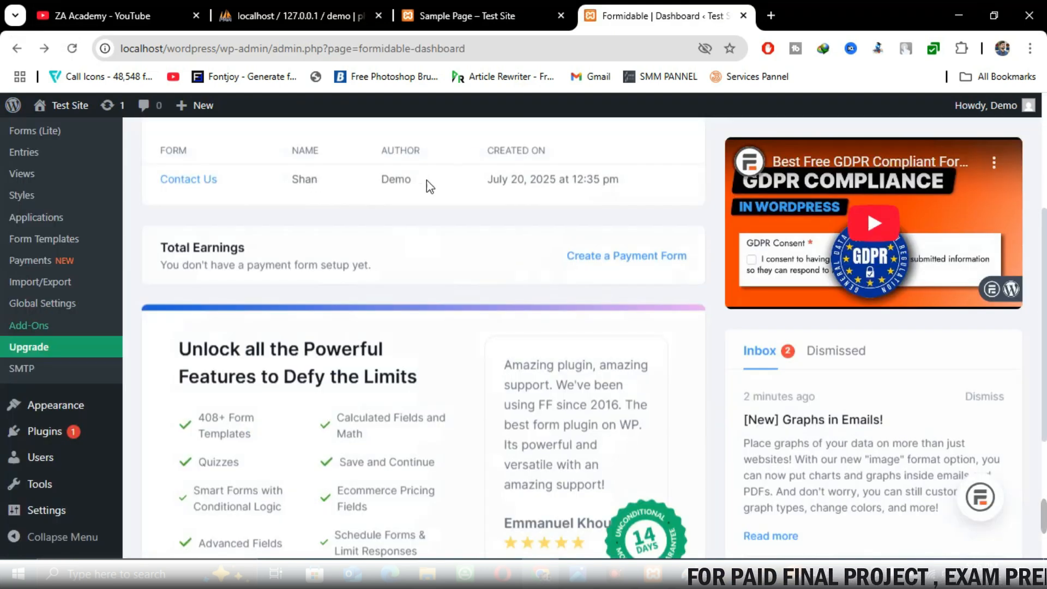
scroll(414, 182, "down", 4)
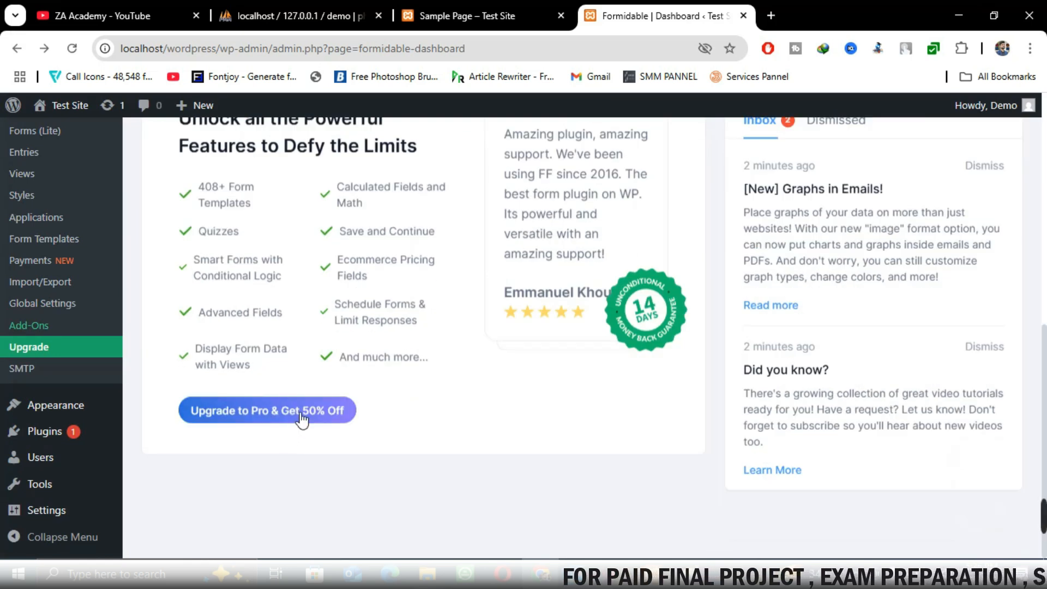
scroll(426, 382, "up", 4)
scroll(369, 304, "up", 4)
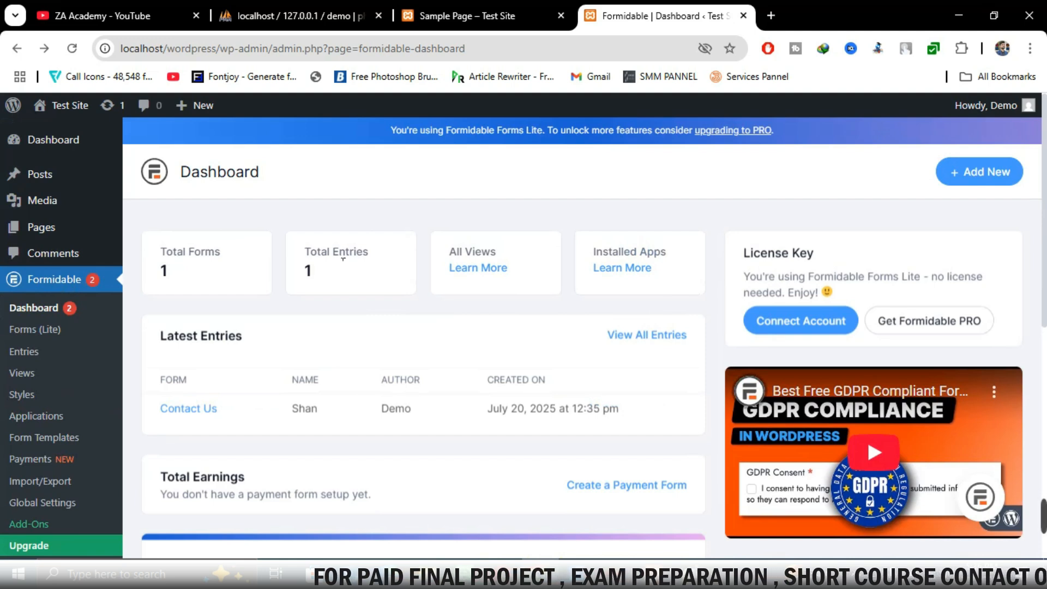
List all form entries and open the Contact Us entry 1 details
left_click(646, 331)
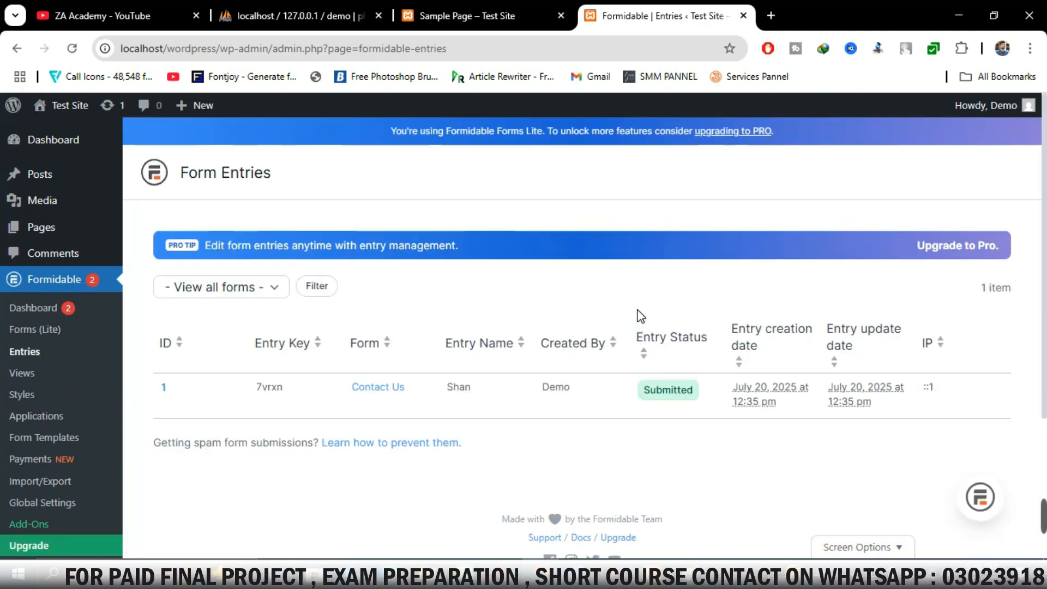
scroll(641, 316, "down", 3)
left_click(172, 250)
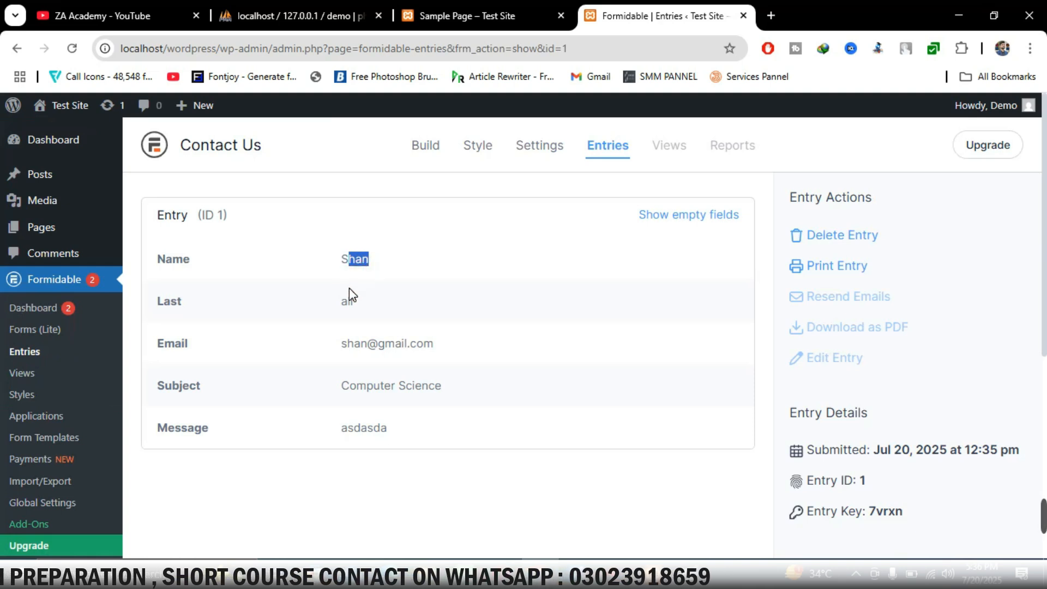
Highlight the submitted name, email, subject and message values to review them
left_click_drag(347, 303, 370, 304)
left_click_drag(338, 355, 350, 400)
left_click(351, 397)
left_click_drag(341, 435, 380, 432)
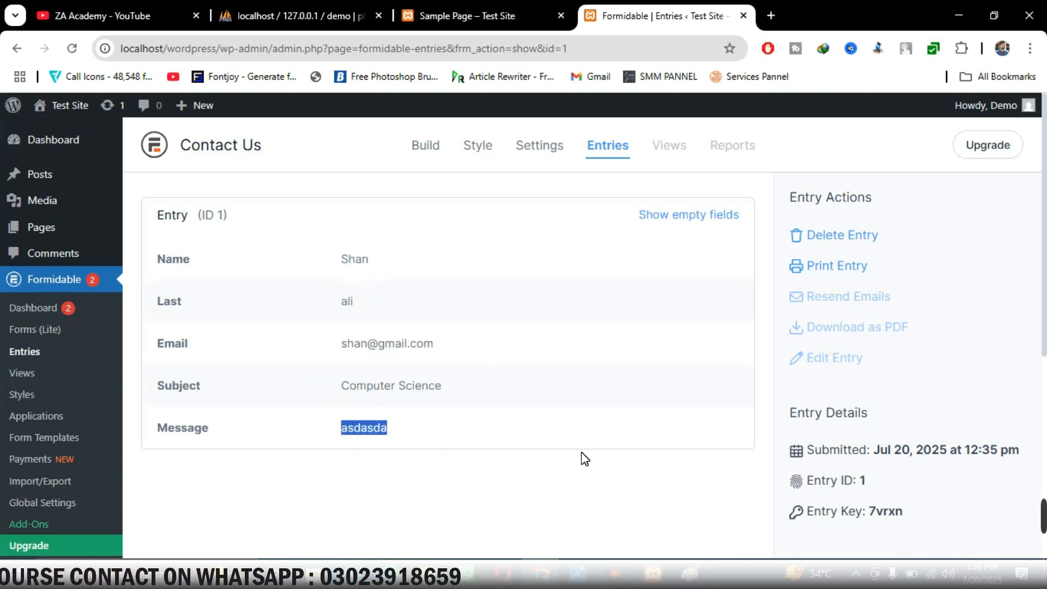
left_click(536, 452)
left_click_drag(532, 429, 266, 412)
left_click(727, 243)
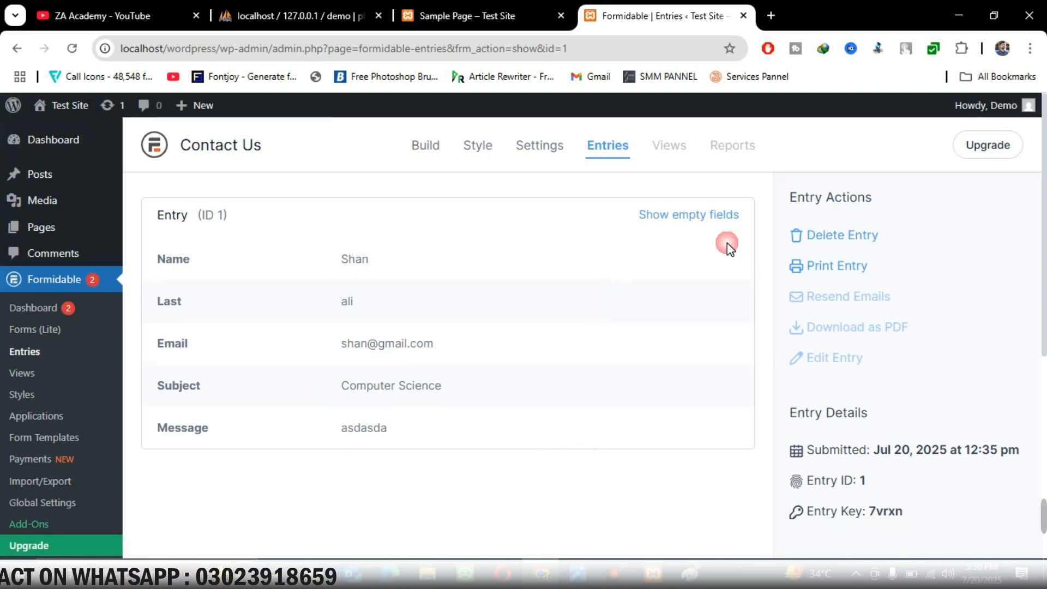
Start deleting the entry, then cancel the permanent-delete confirmation
left_click(822, 225)
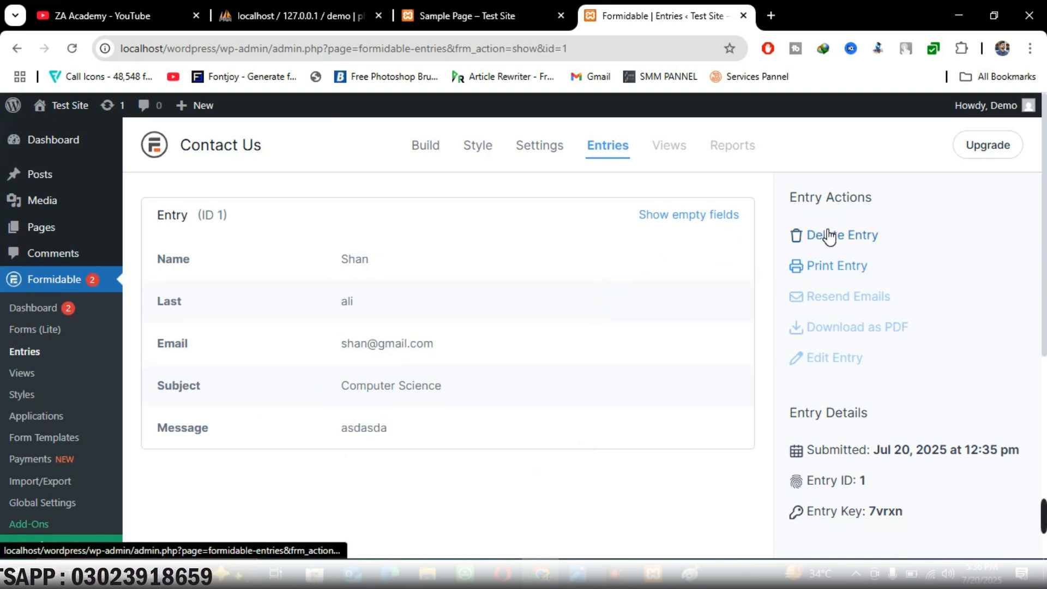
left_click(828, 236)
left_click(652, 275)
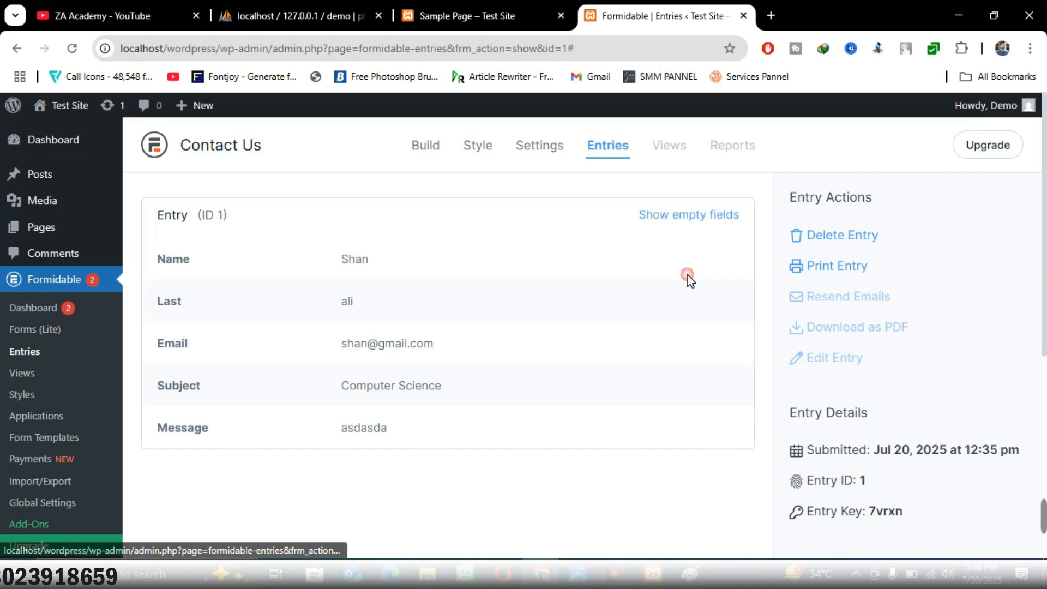
Preview the printable version of the entry, then cancel printing and return to it
left_click(818, 275)
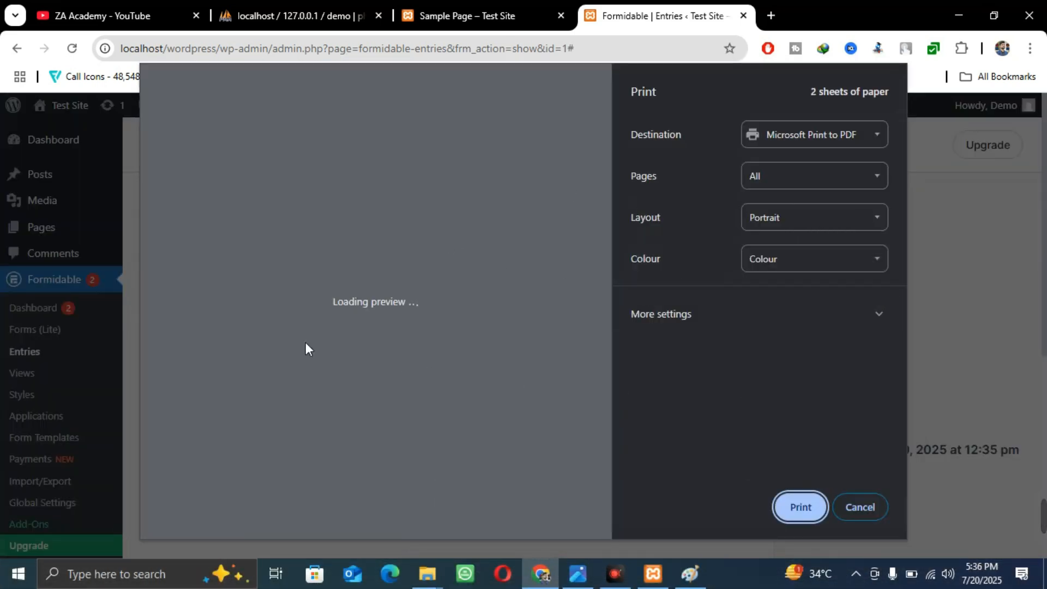
scroll(489, 287, "down", 5)
scroll(496, 292, "up", 2)
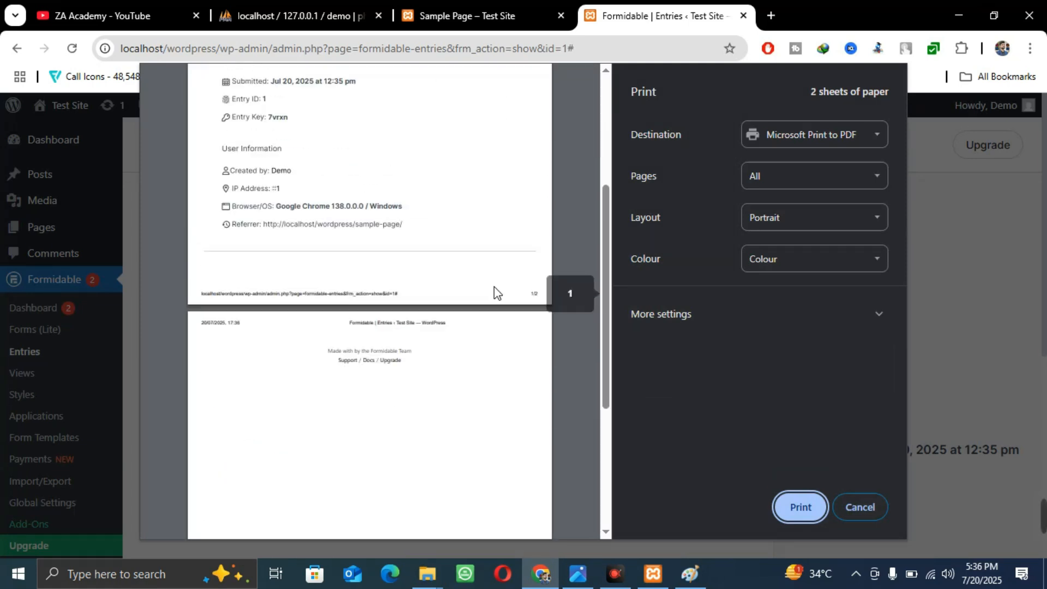
scroll(496, 293, "up", 3)
left_click(834, 497)
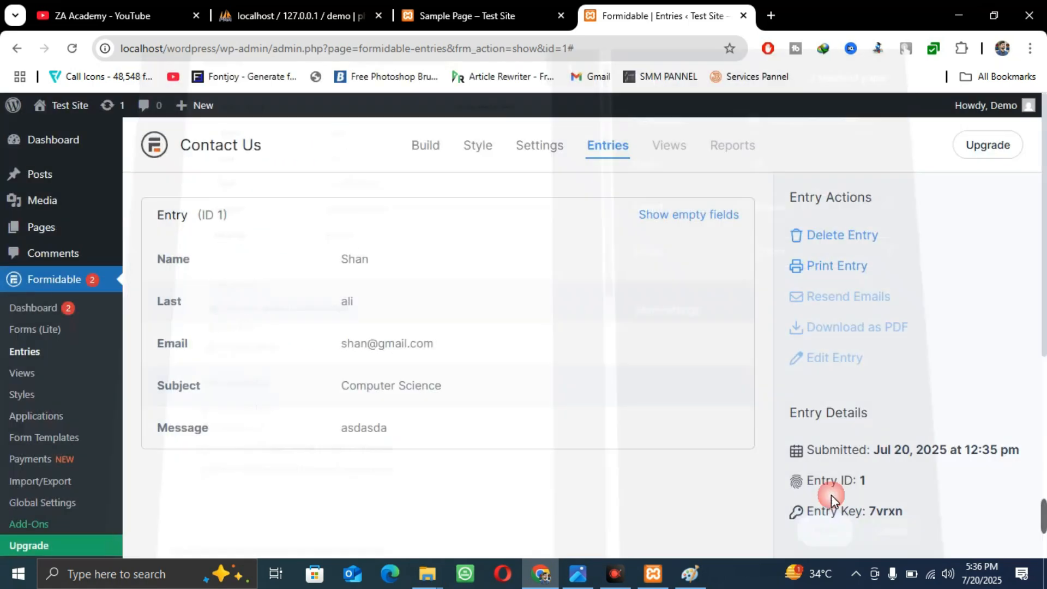
scroll(84, 332, "down", 4)
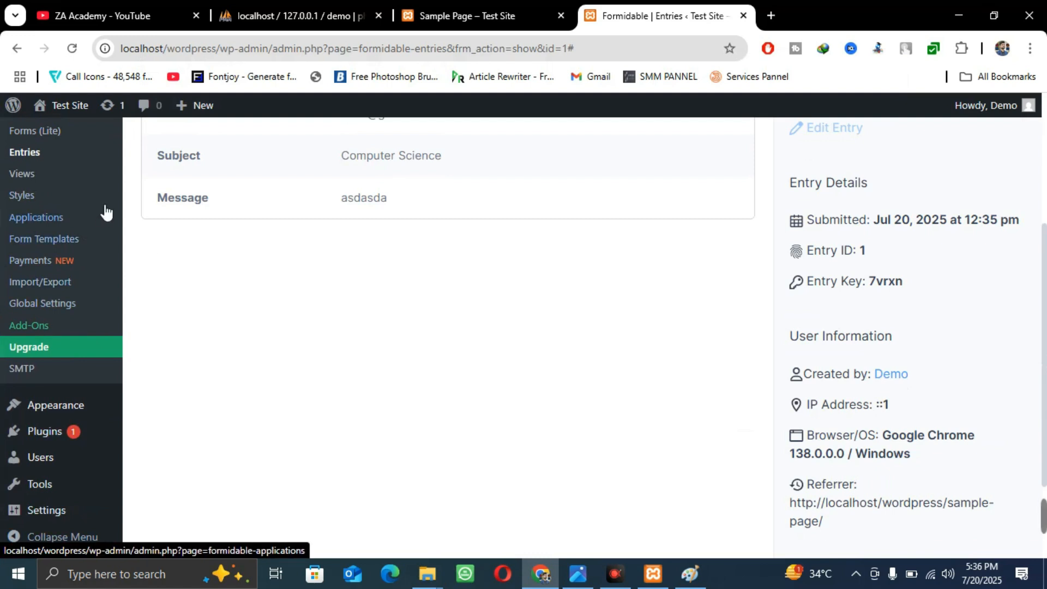
scroll(96, 303, "down", 2)
scroll(61, 379, "up", 6)
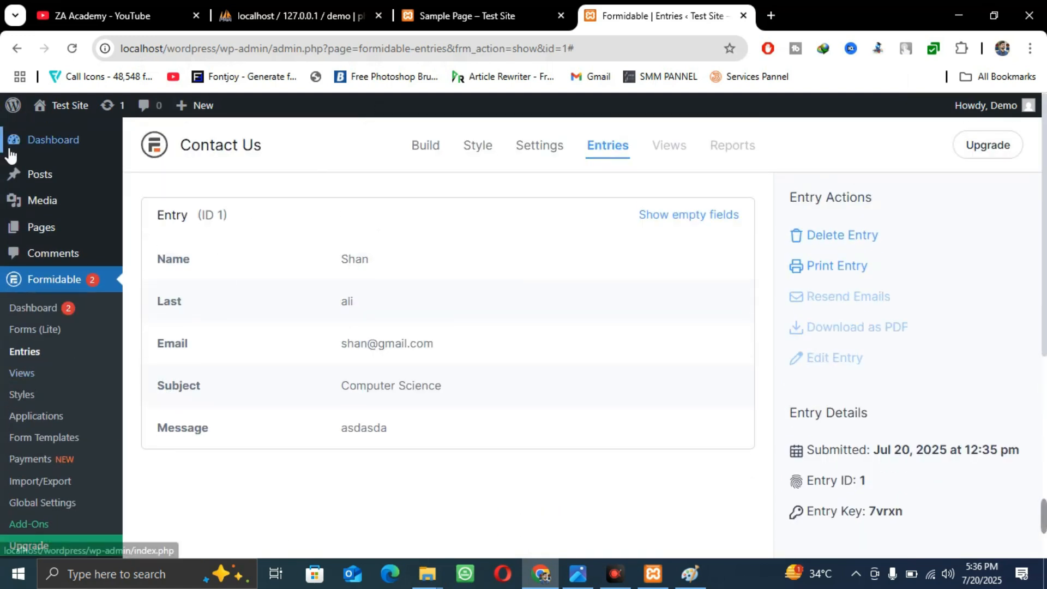
Glance at the Sample Page tab, then return to the Formidable entry tab
left_click(495, 8)
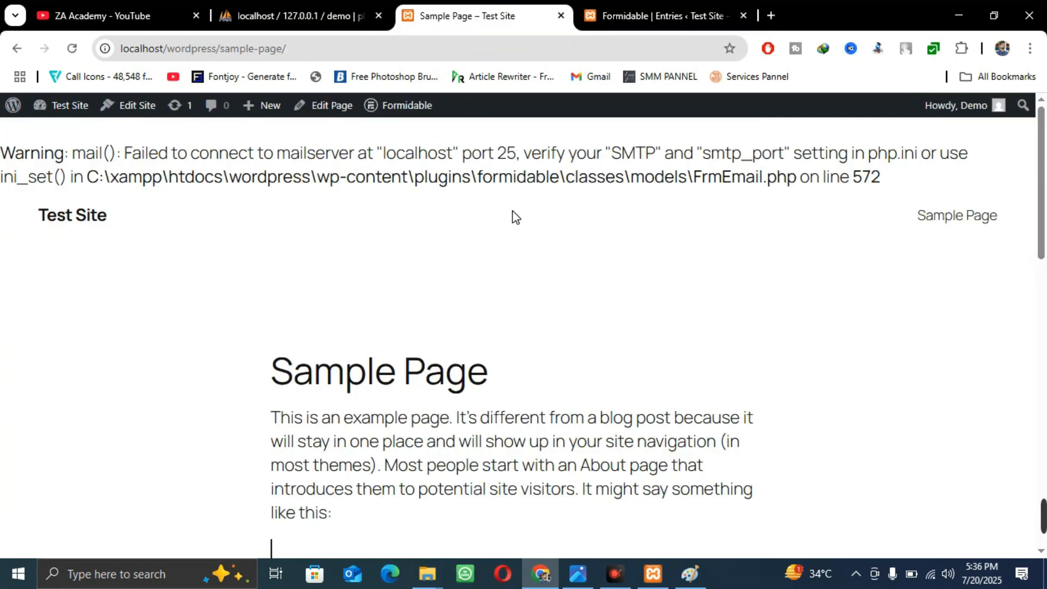
scroll(511, 217, "down", 5)
left_click(627, 6)
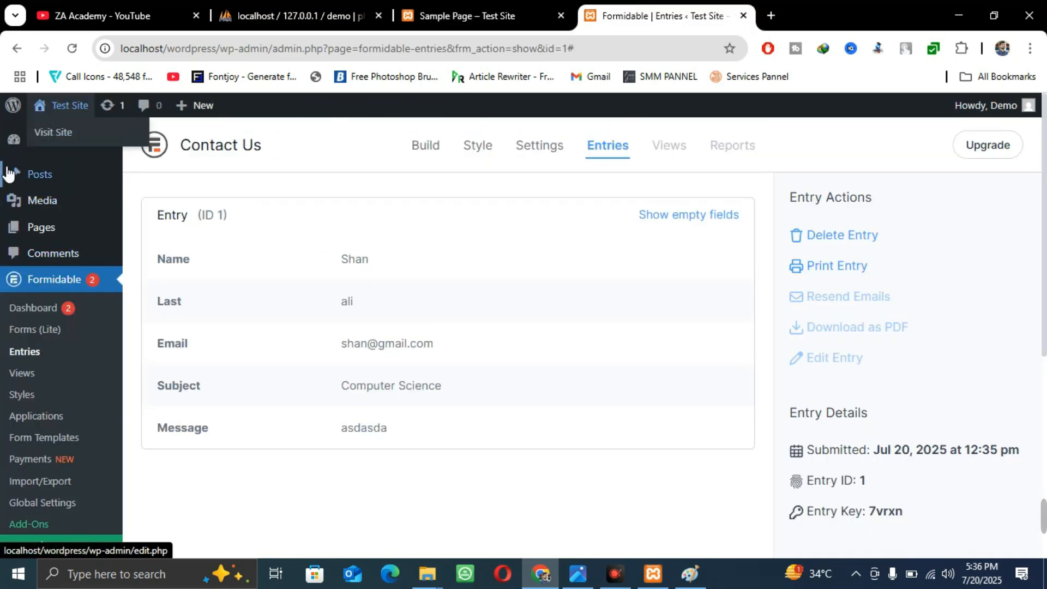
mouse_move(17, 140)
mouse_move(22, 106)
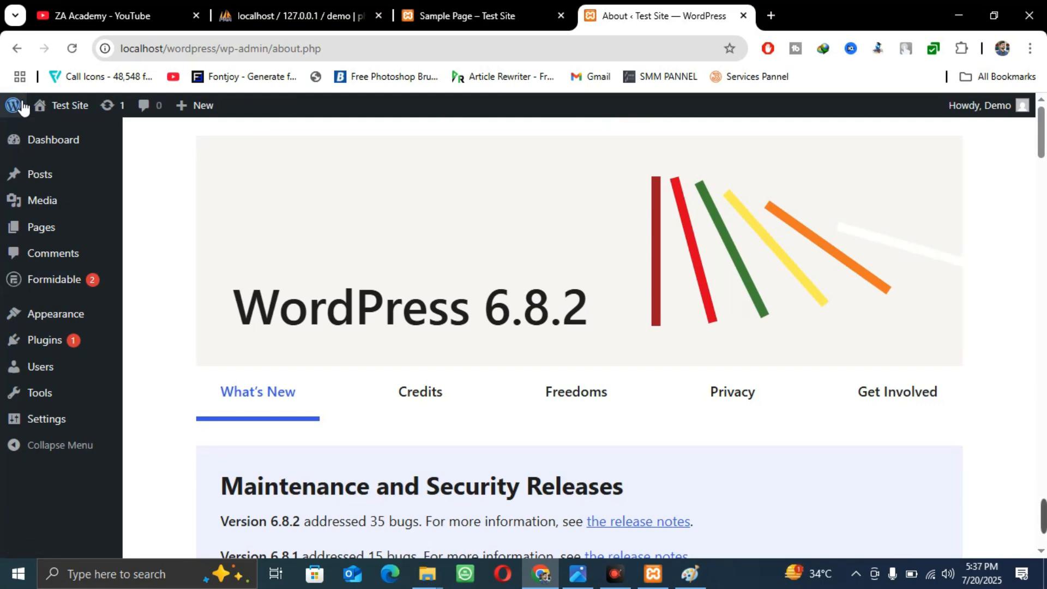
Go to the ZA Academy YouTube tab, back to WordPress, then YouTube again
left_click(114, 6)
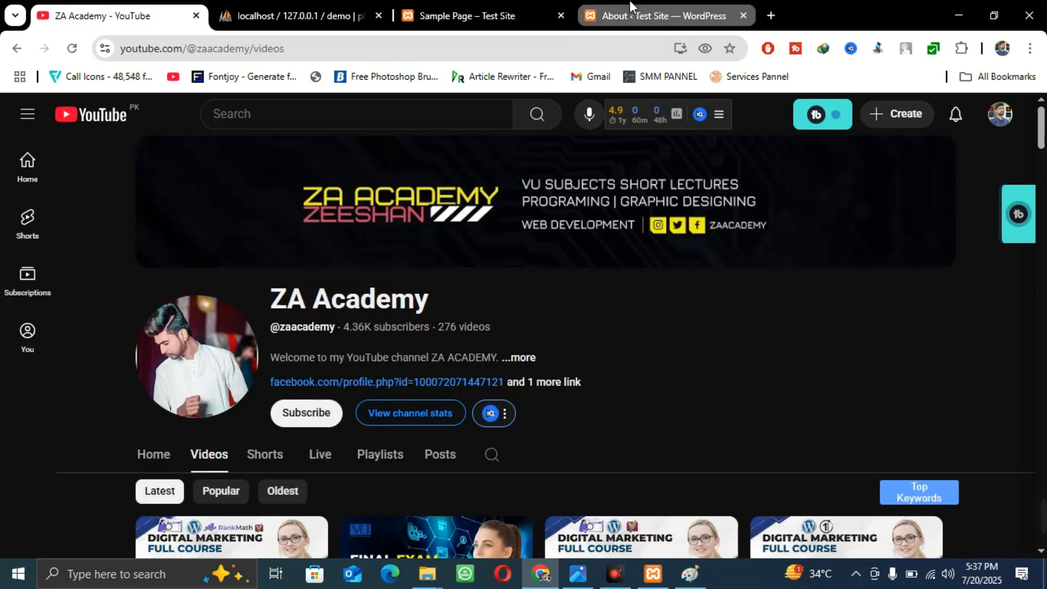
left_click(626, 11)
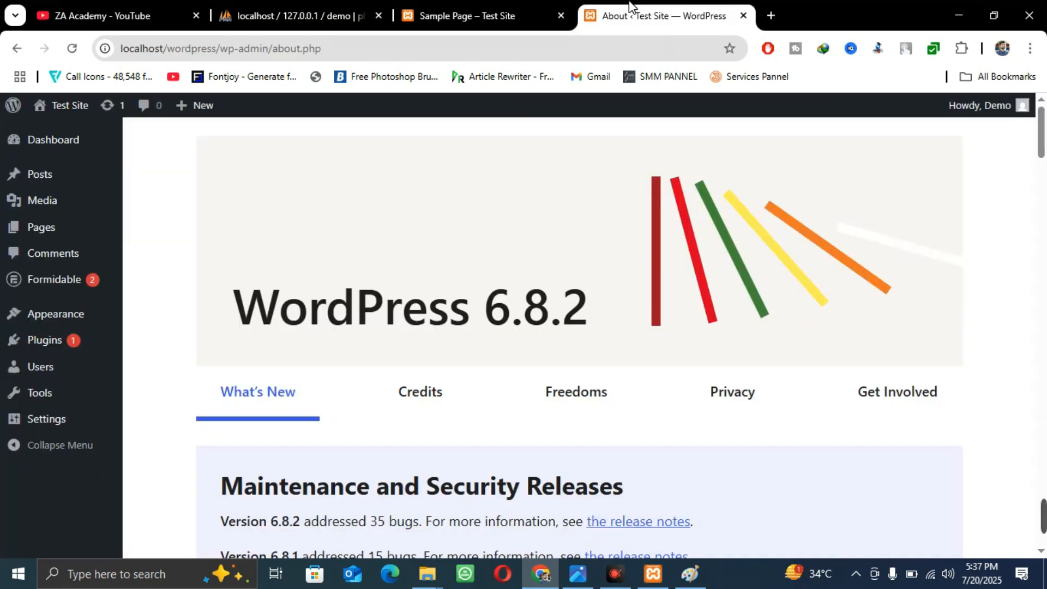
left_click(107, 2)
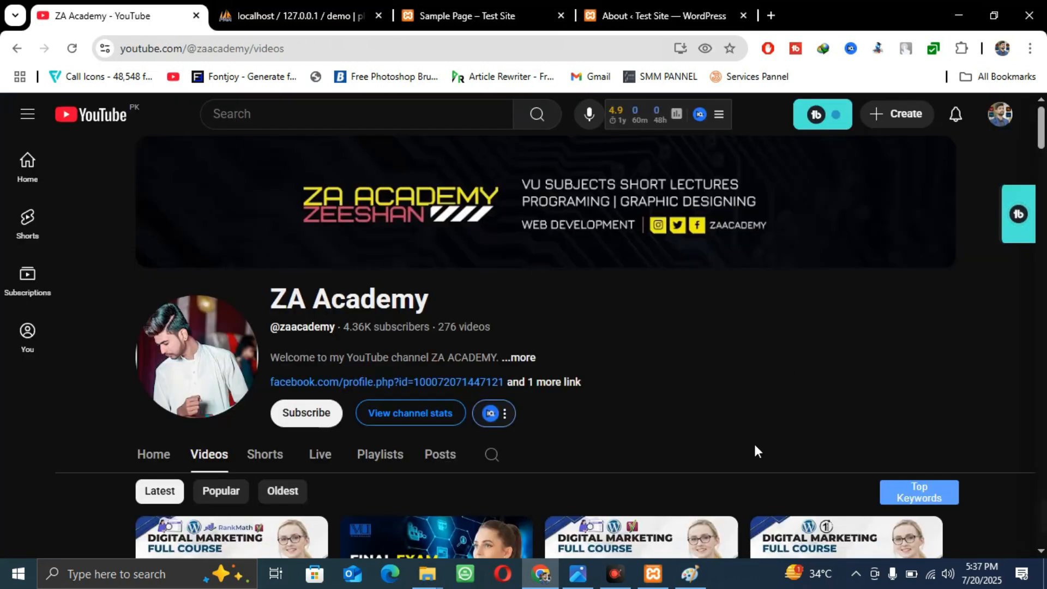